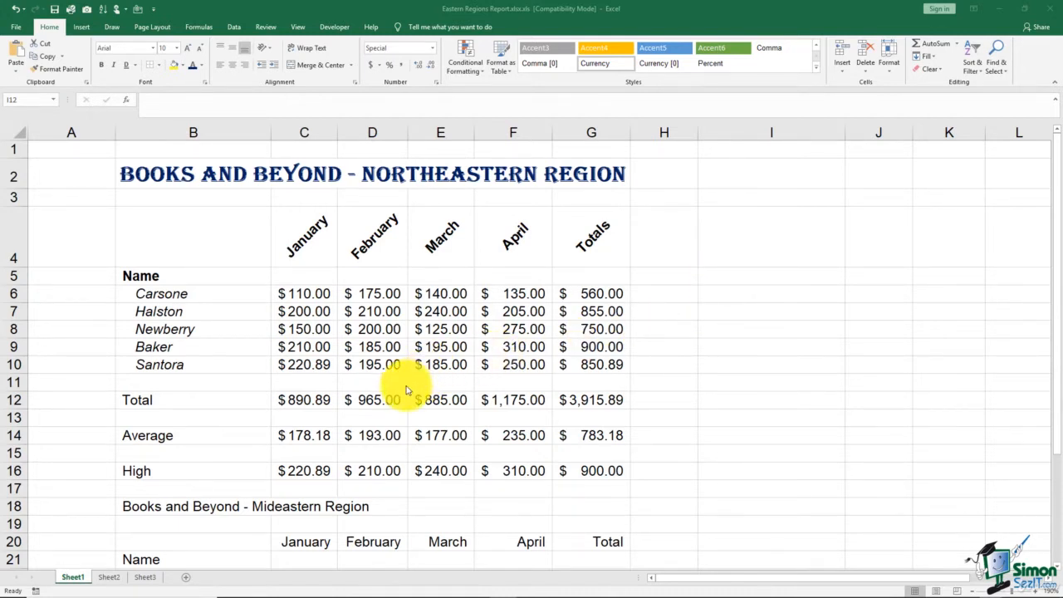
Apply all borders to the summary range C12:G16 holding the totals, averages and highs
left_click(314, 404)
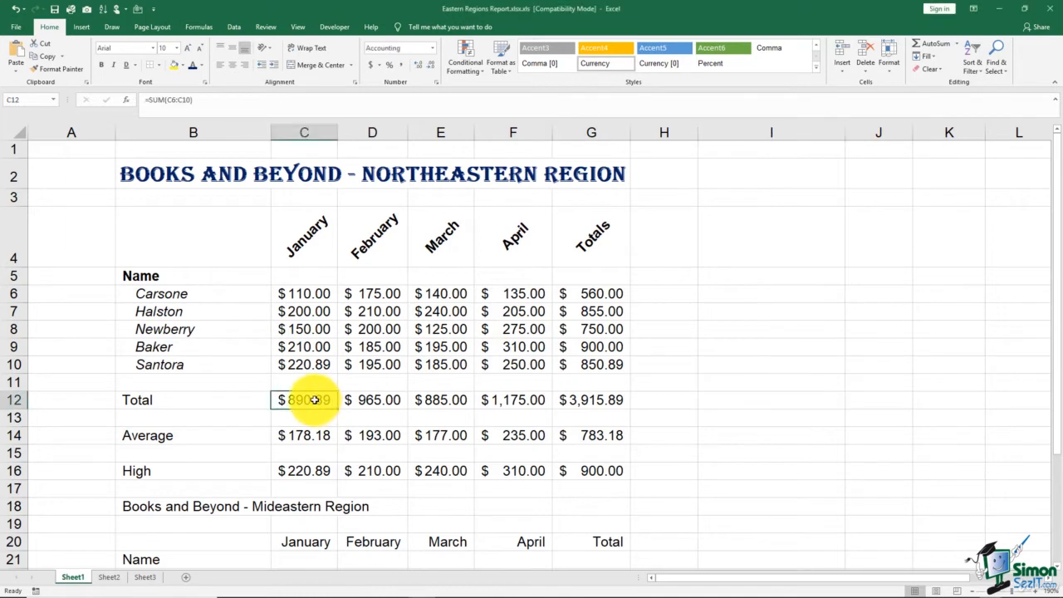
left_click(570, 475, "shift")
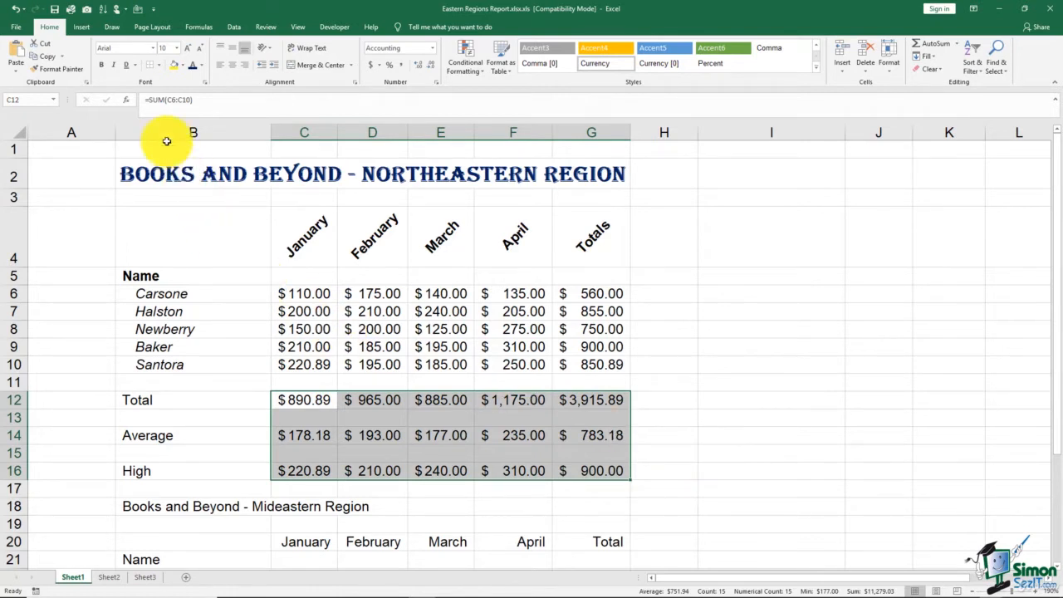
left_click(160, 66)
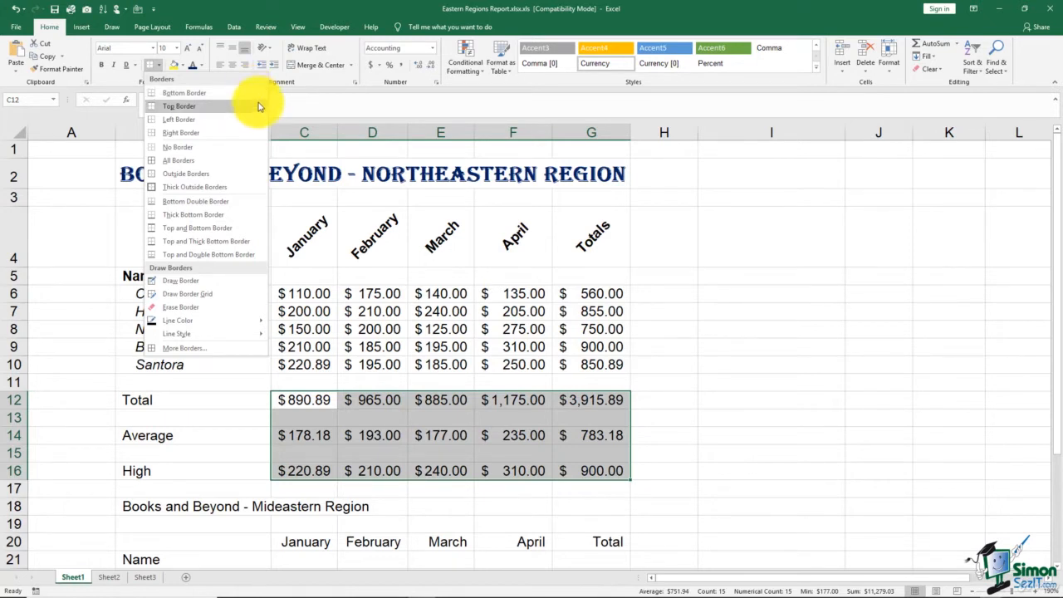
left_click(243, 164)
left_click(714, 220)
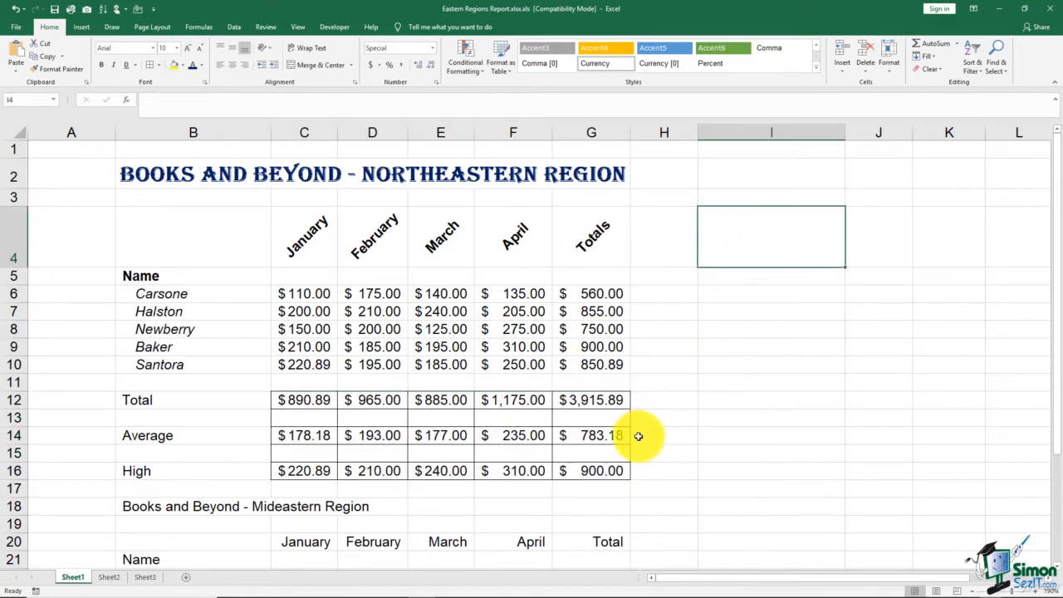
Replace the borders on C12:G16 with a thick outside border
left_click(323, 401)
left_click_drag(323, 401, 591, 473)
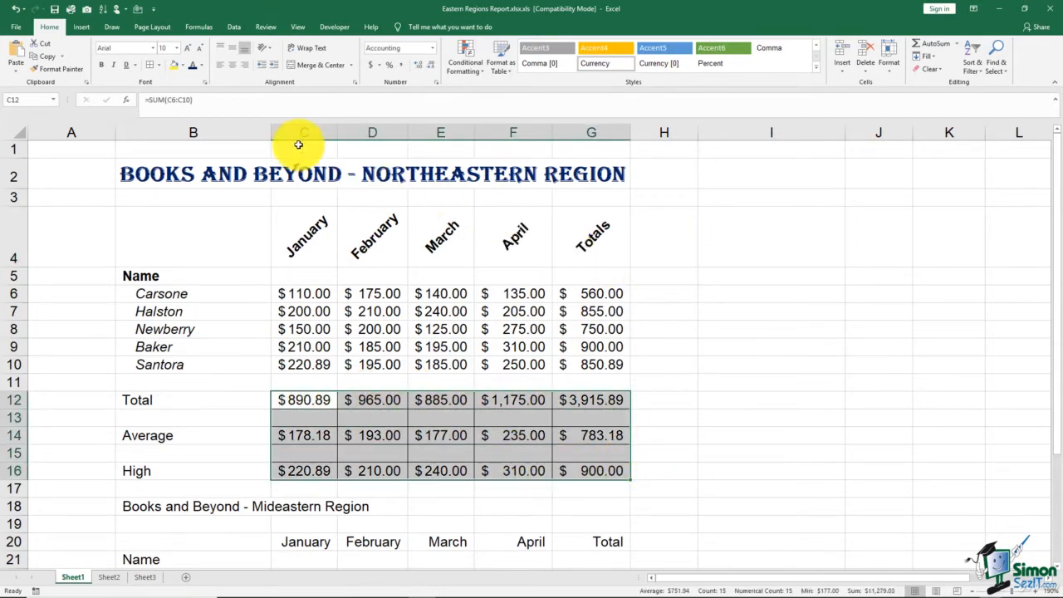
left_click(160, 66)
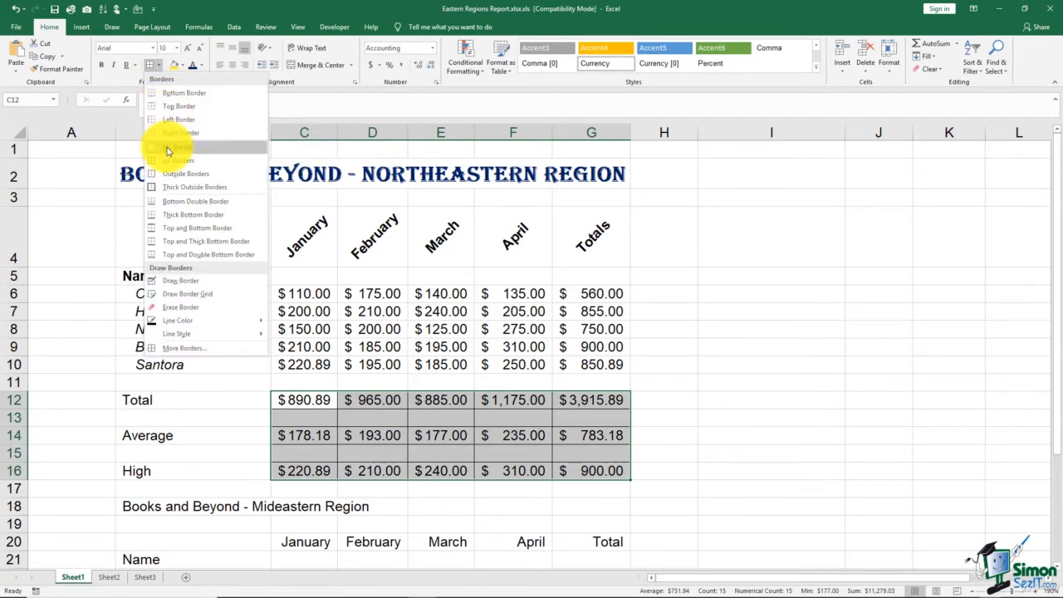
left_click(169, 147)
left_click(160, 69)
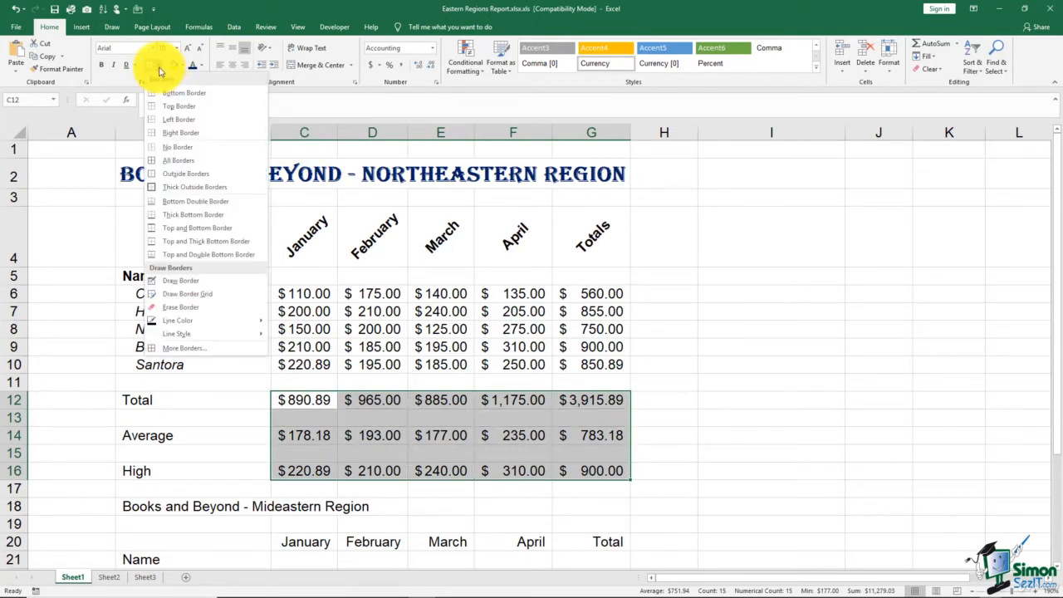
left_click(241, 193)
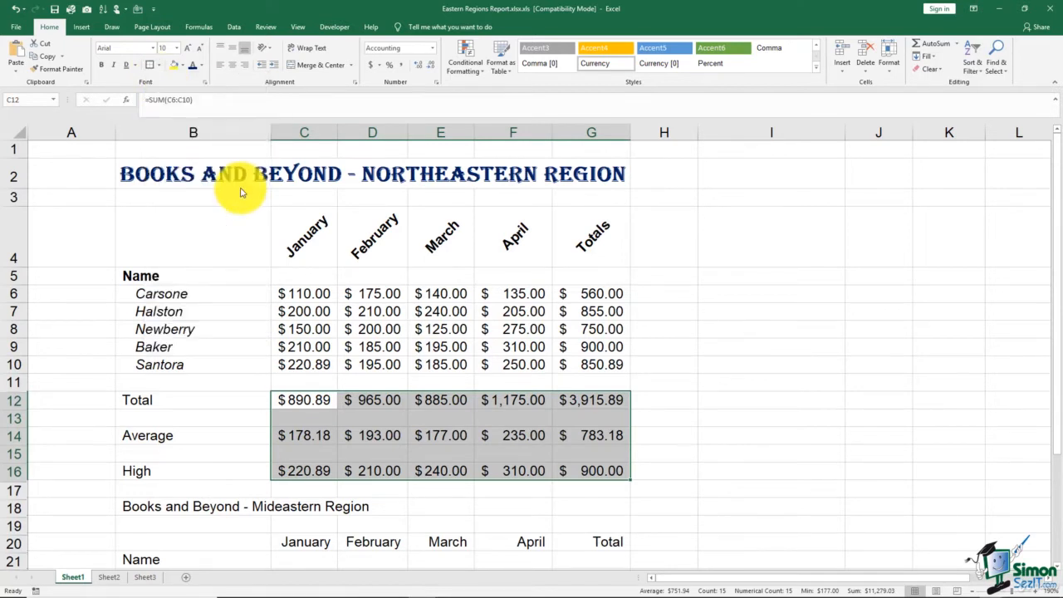
left_click(688, 302)
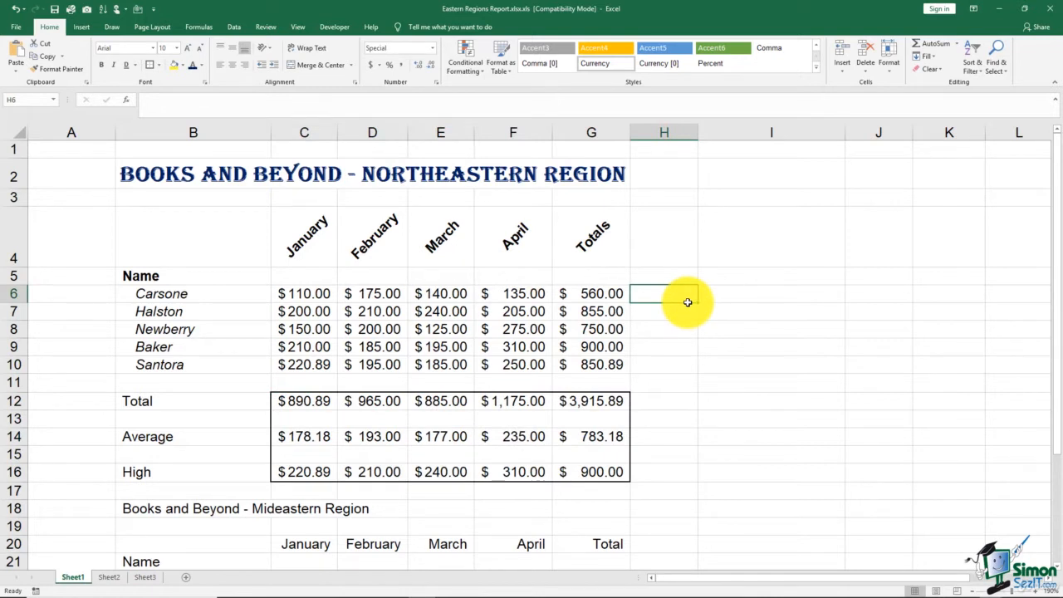
left_click_drag(287, 398, 570, 467)
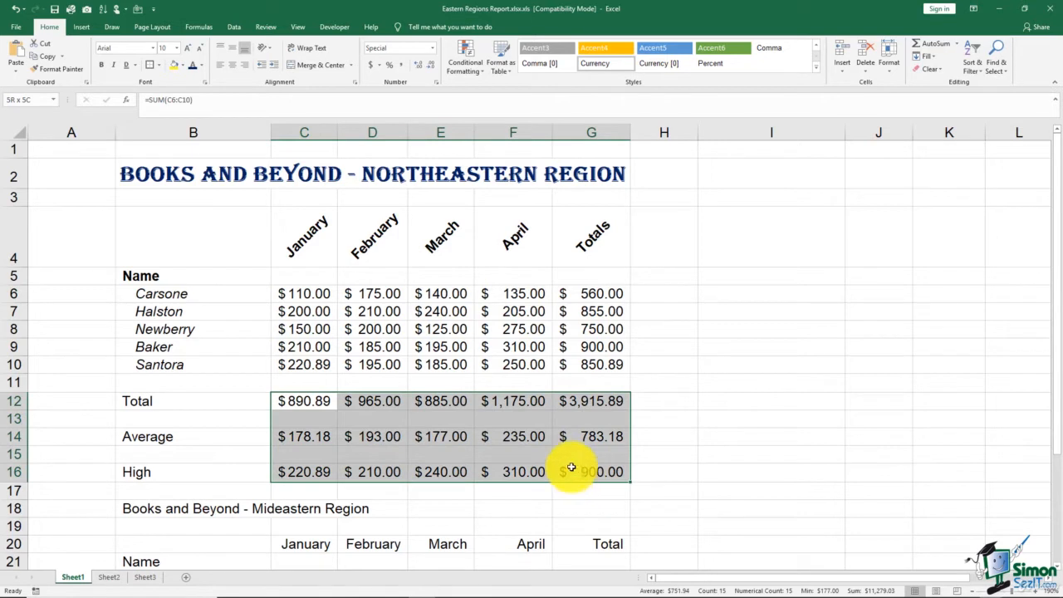
left_click(161, 66)
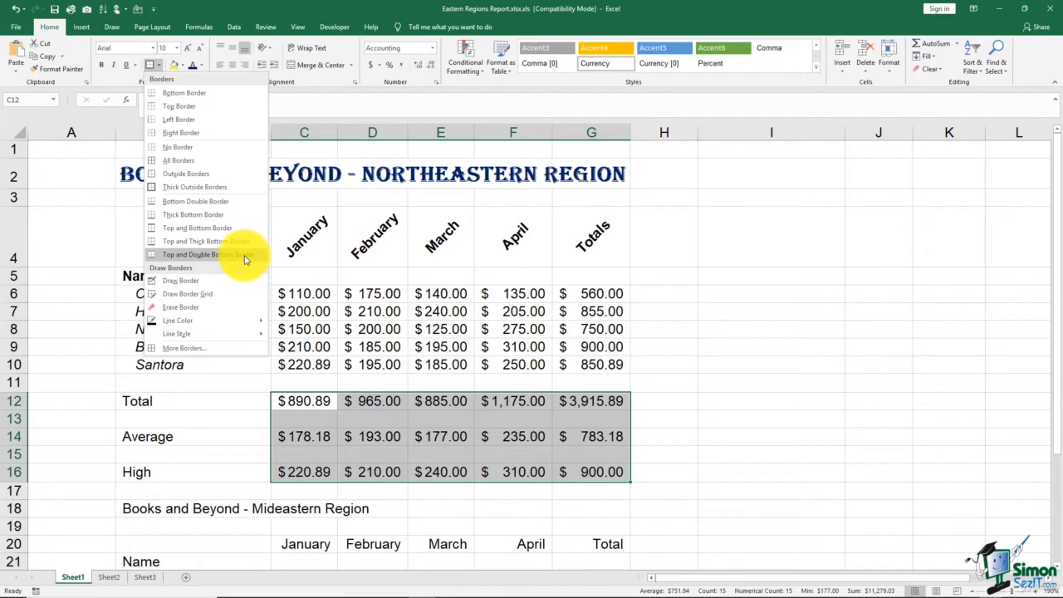
left_click(318, 360)
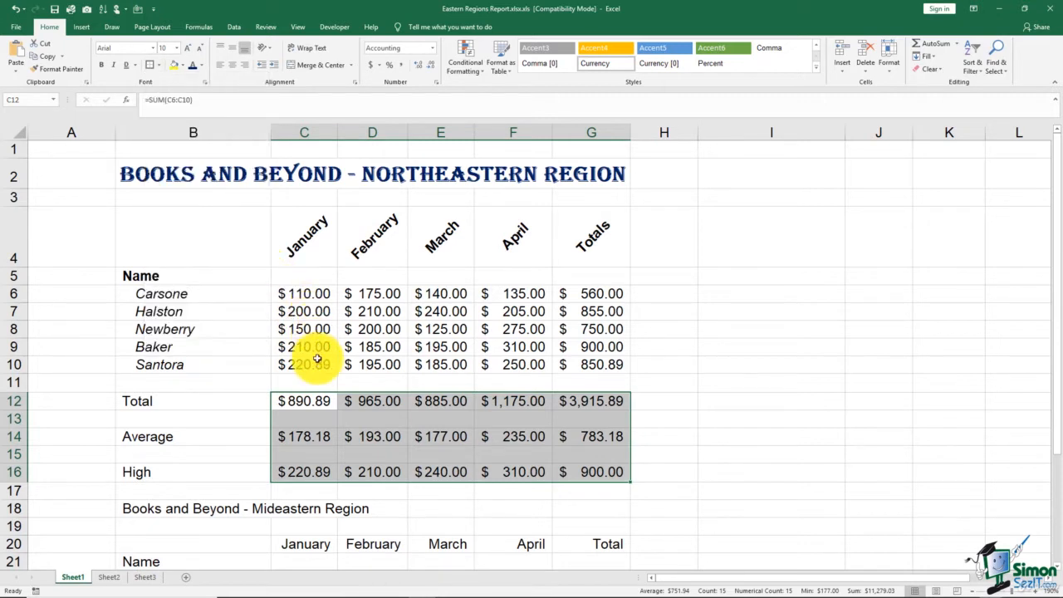
Add a bottom border beneath the Santora row values C10:G10
left_click_drag(315, 364, 587, 368)
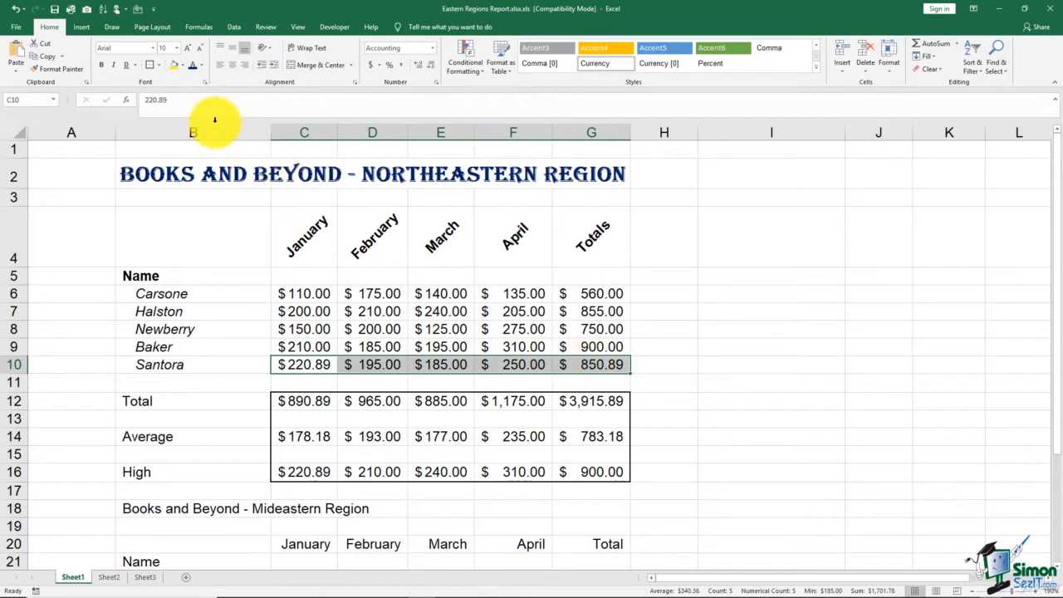
left_click(158, 66)
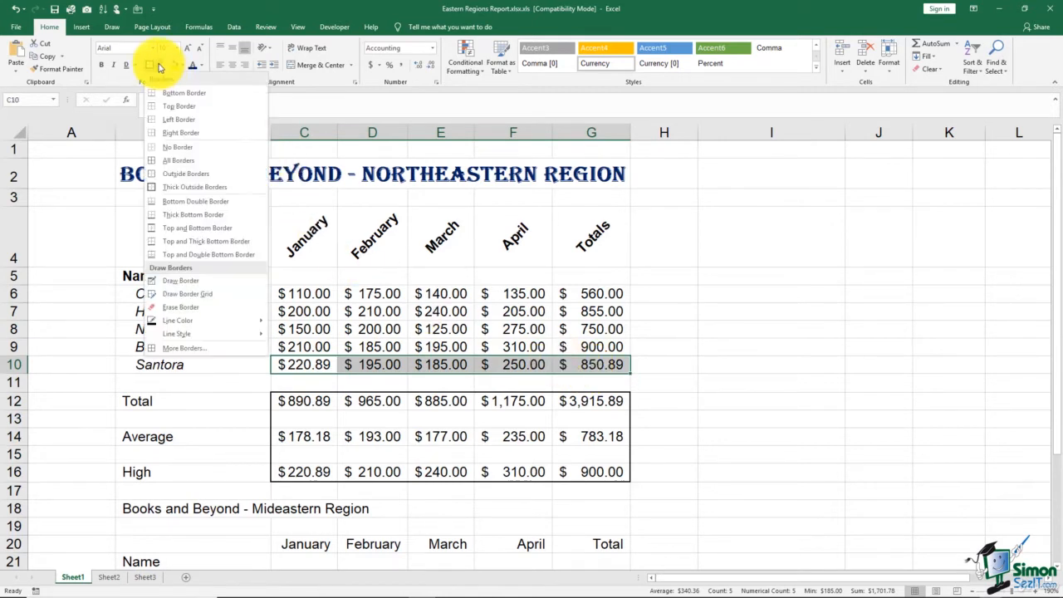
left_click(185, 209)
left_click(715, 334)
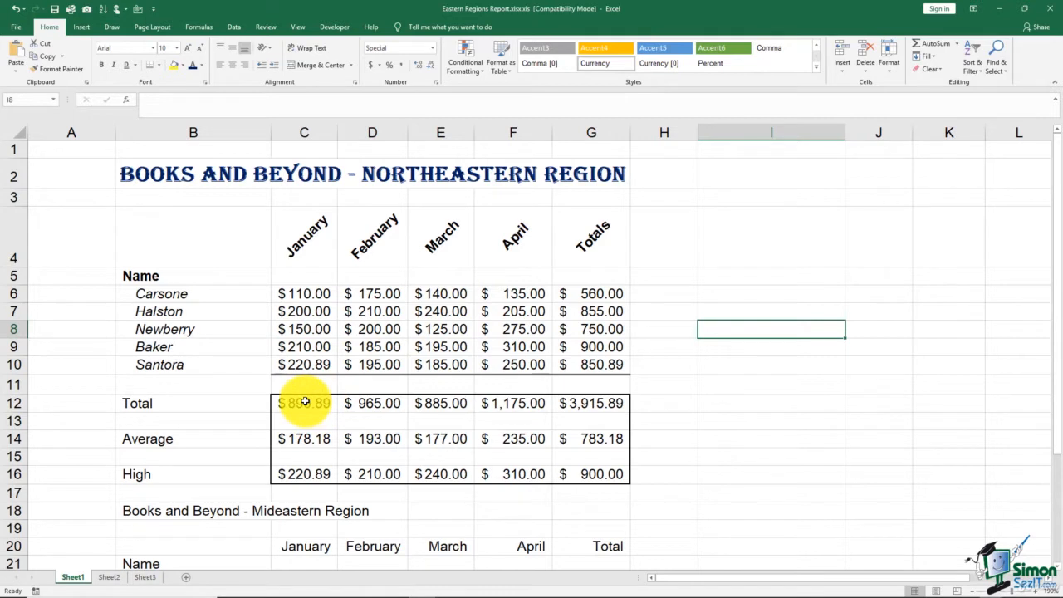
Fill C12:G16 with the Blue-Gray, Text 2, Lighter 60% colour
left_click_drag(305, 402, 598, 477)
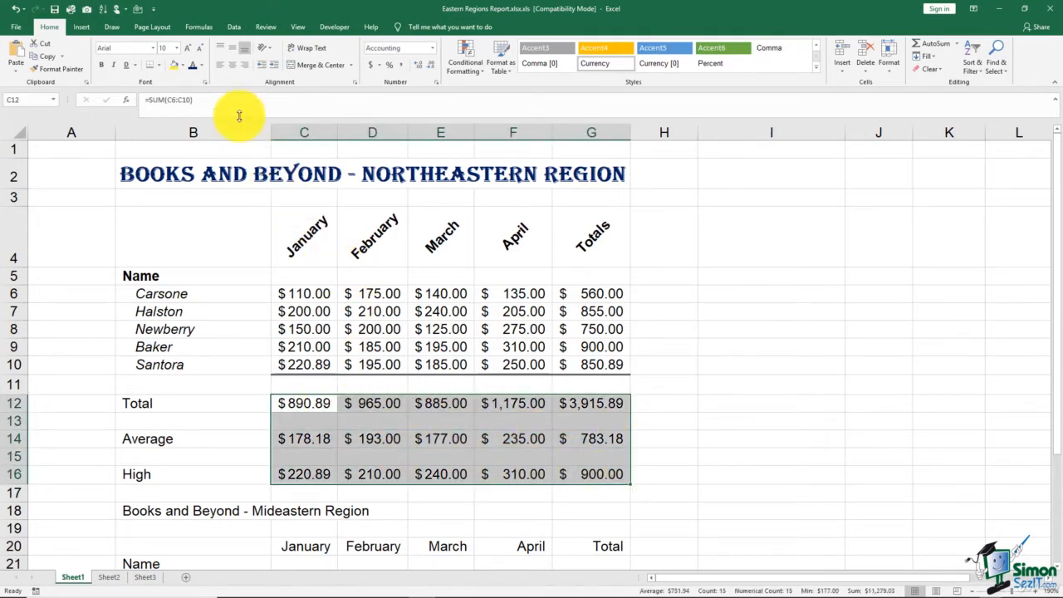
left_click(183, 67)
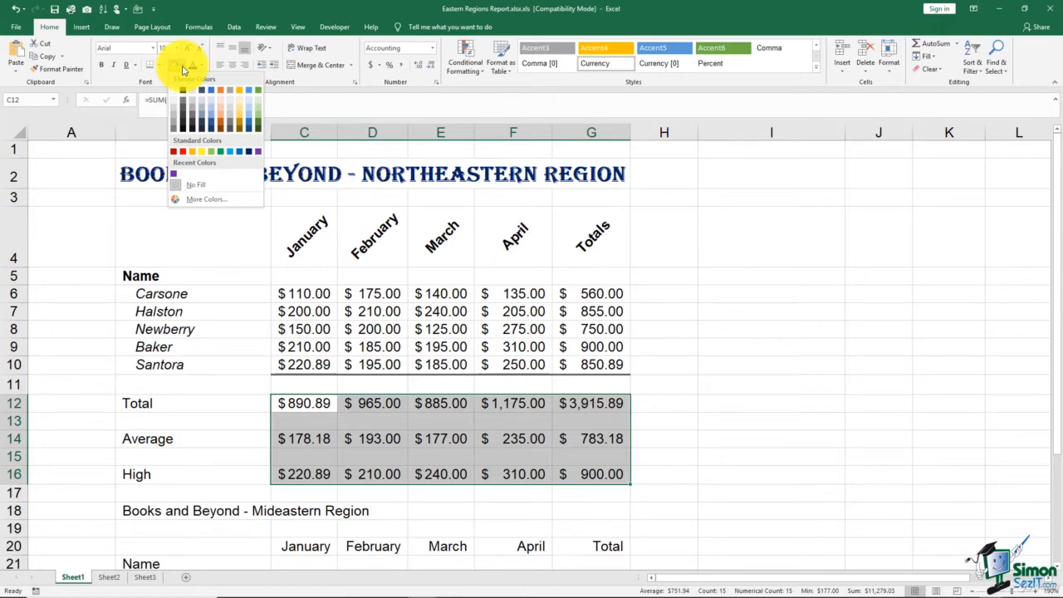
left_click(204, 113)
left_click(764, 283)
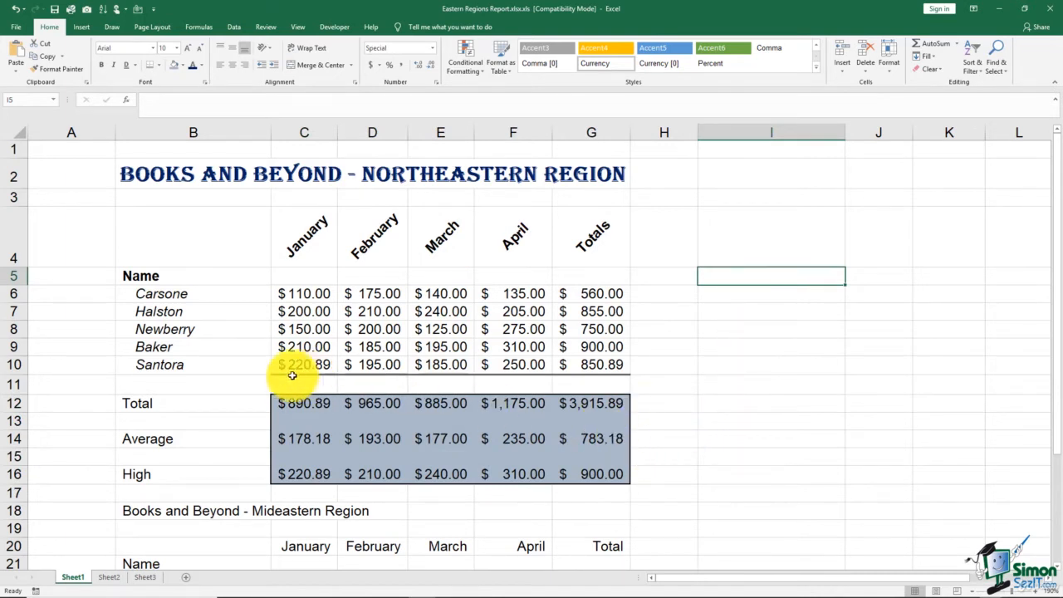
Open the cell formatting borders for C12:G16 and set red left and right borders
left_click(311, 405)
left_click_drag(311, 405, 581, 474)
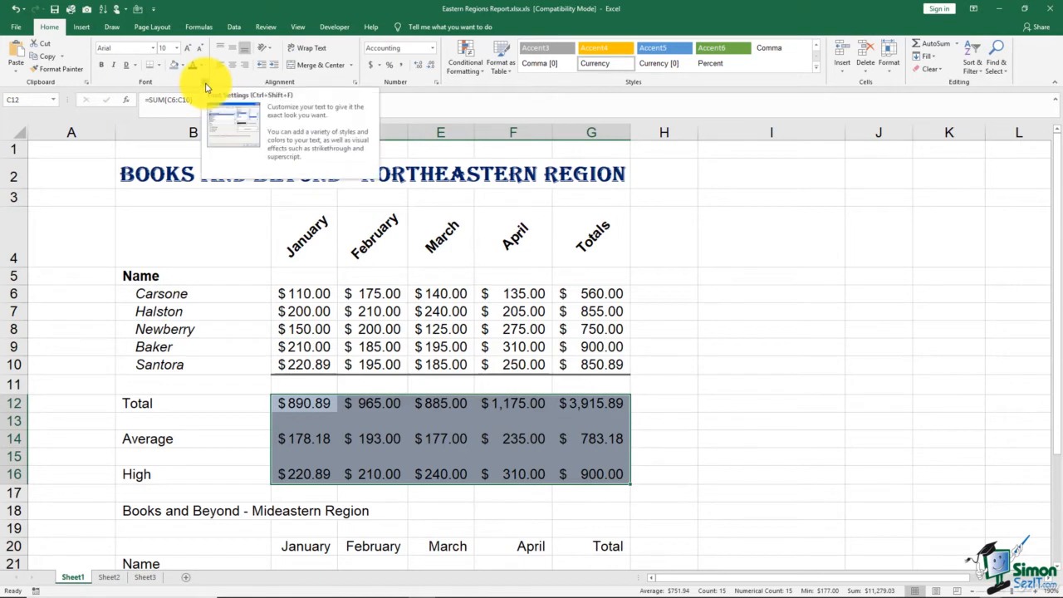
left_click(205, 84)
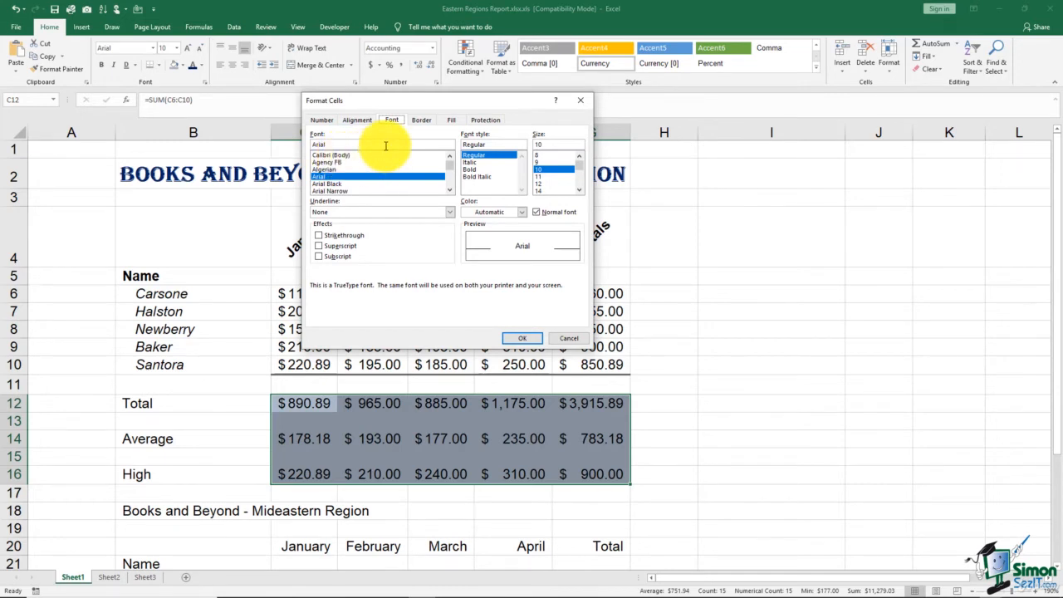
left_click(419, 121)
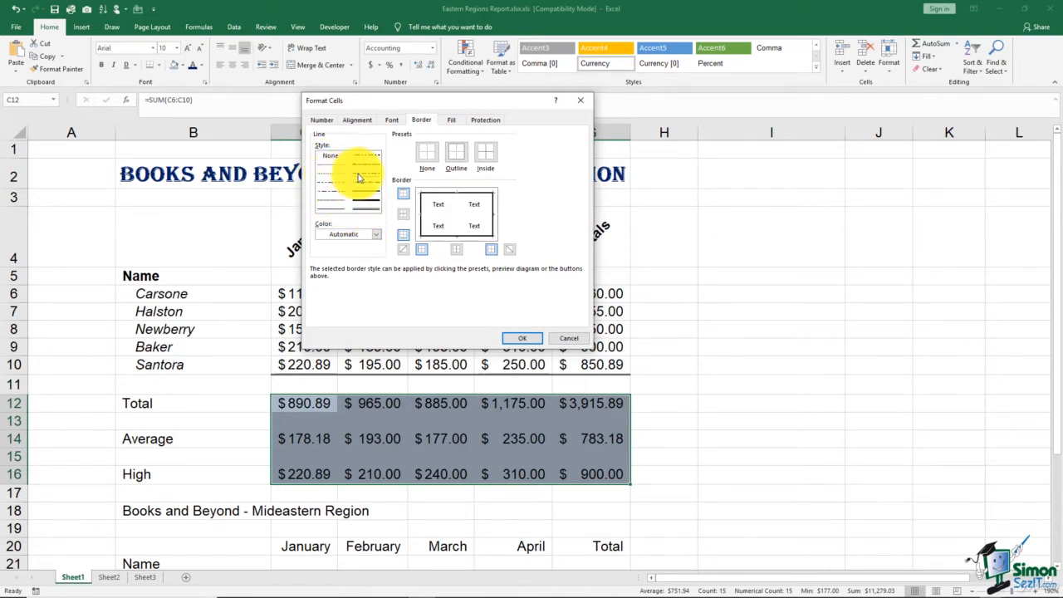
left_click(377, 238)
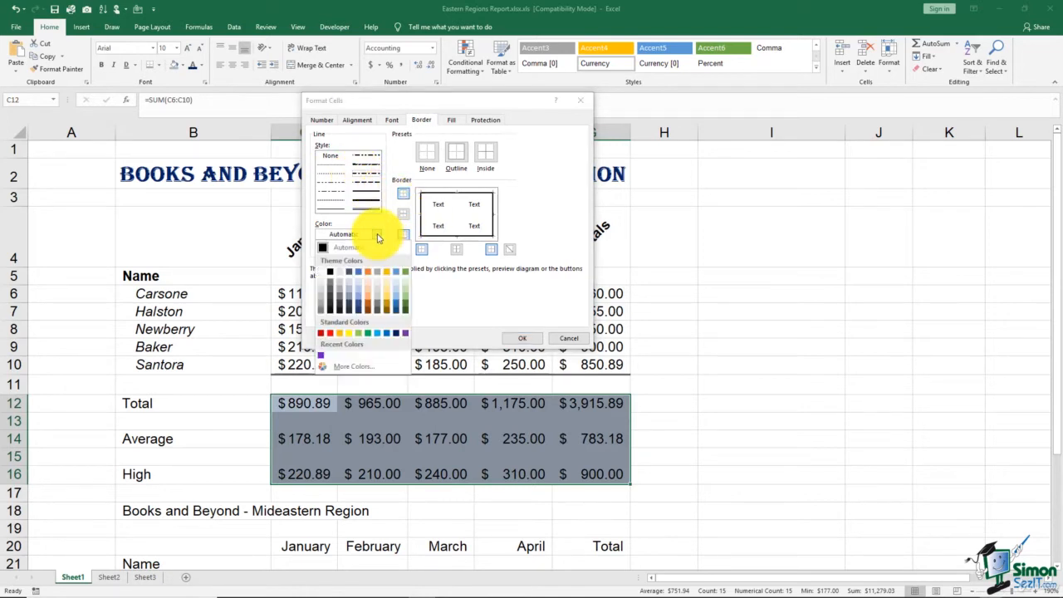
left_click(330, 333)
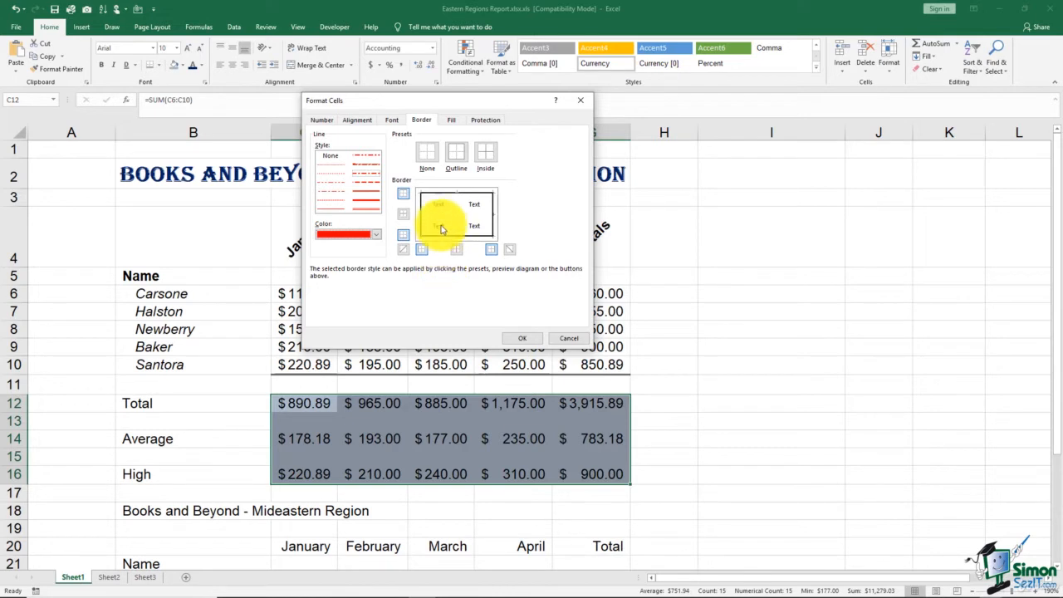
left_click(420, 213)
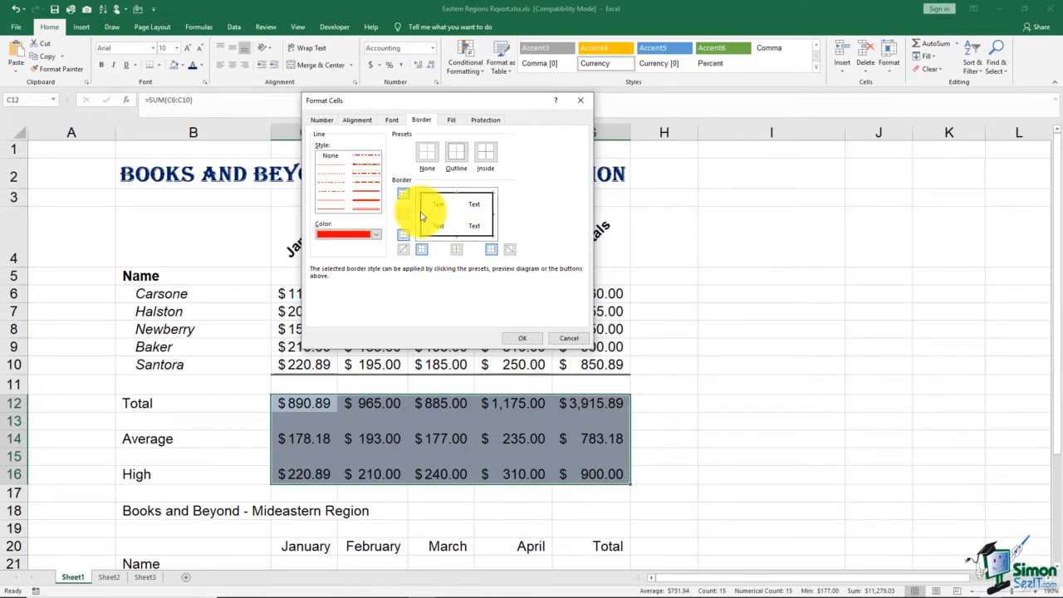
left_click(495, 215)
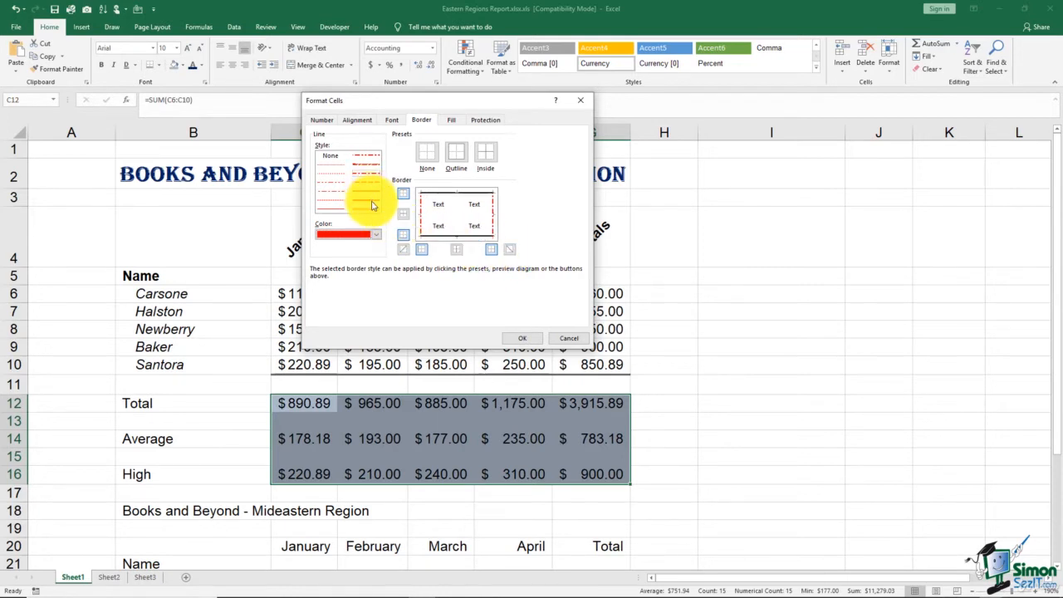
Add dark blue top and bottom borders to C12:G16 and apply the border settings
left_click(376, 234)
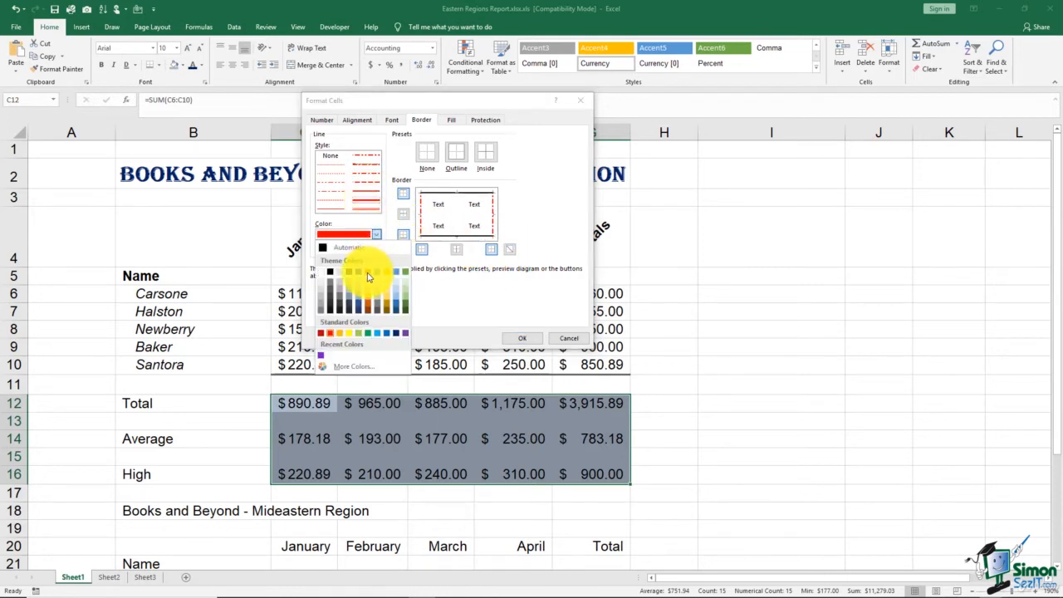
left_click(397, 333)
left_click(446, 237)
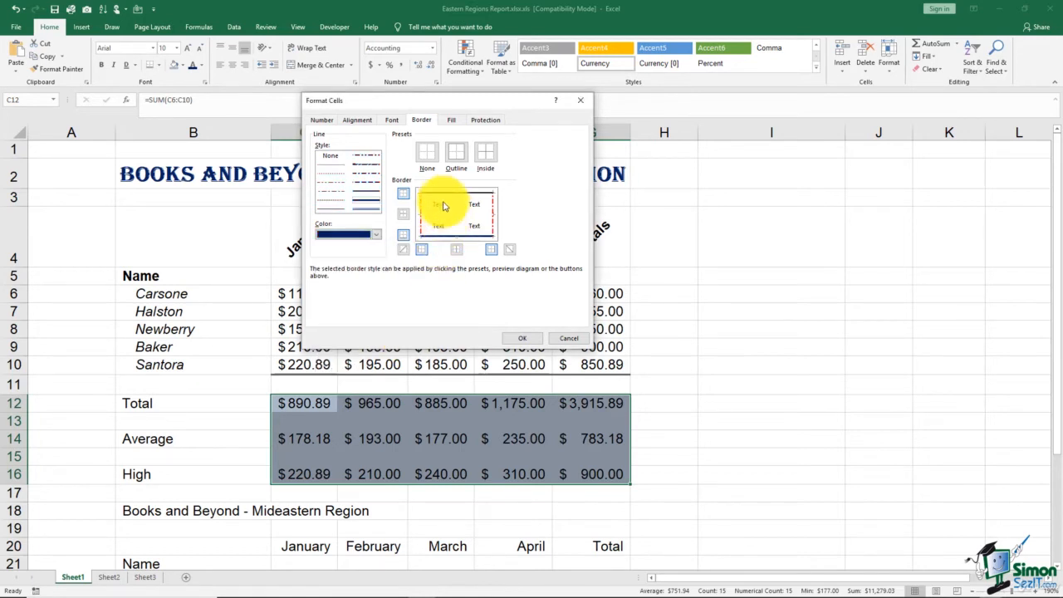
left_click(444, 205)
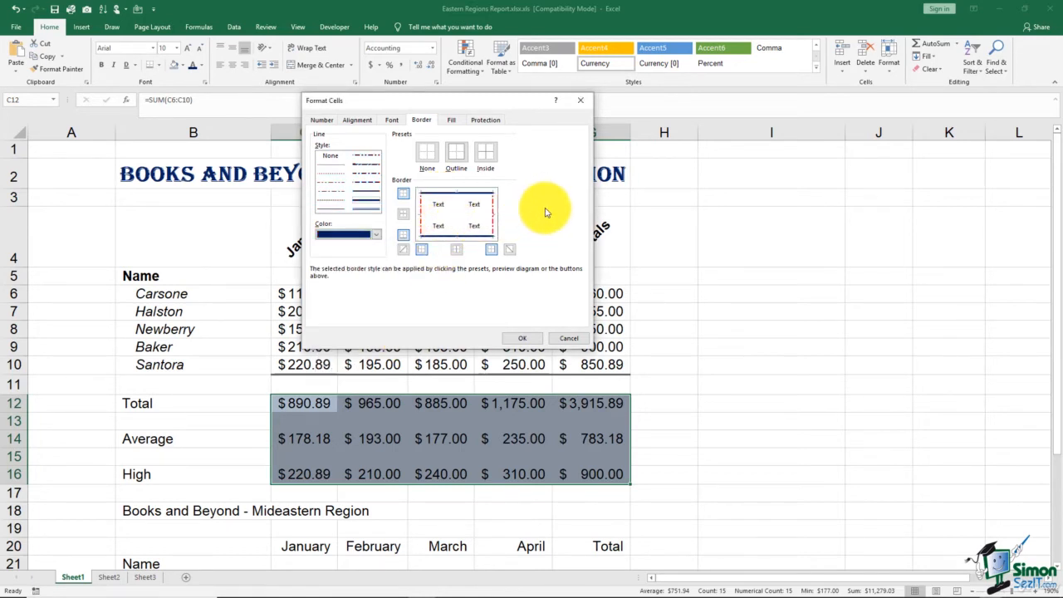
left_click(523, 338)
left_click(733, 323)
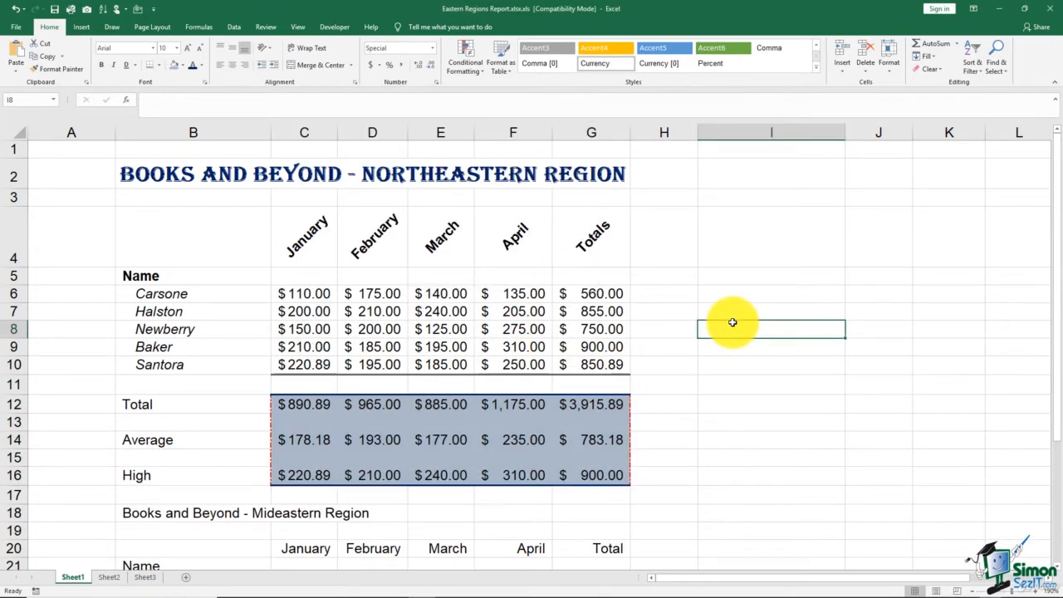
Open the Fill Effects for C12:G16 and set a two-colour gradient of yellow and blue-gray
left_click(319, 403)
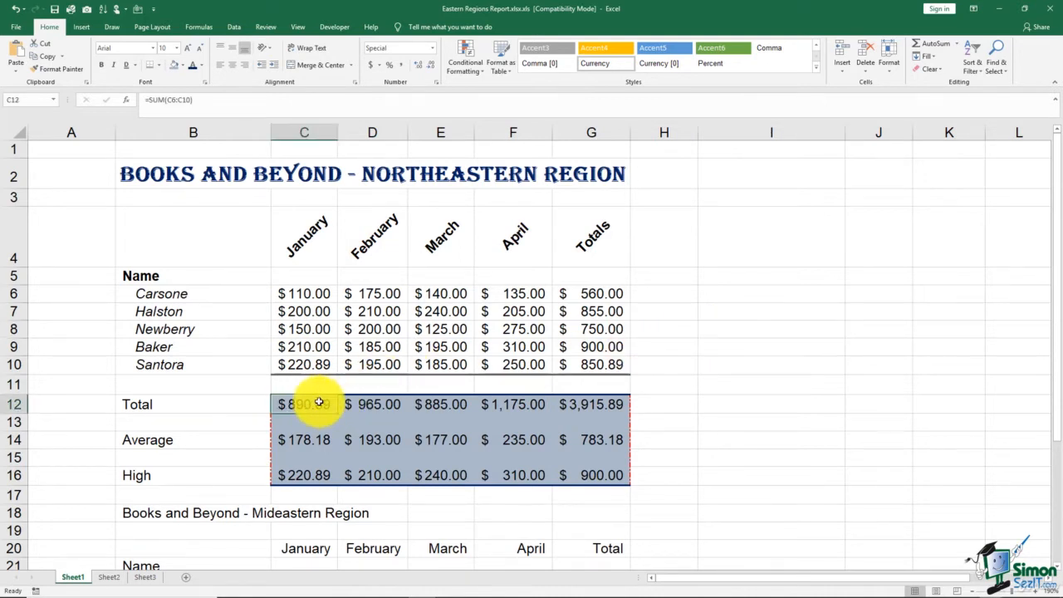
left_click_drag(319, 403, 577, 475)
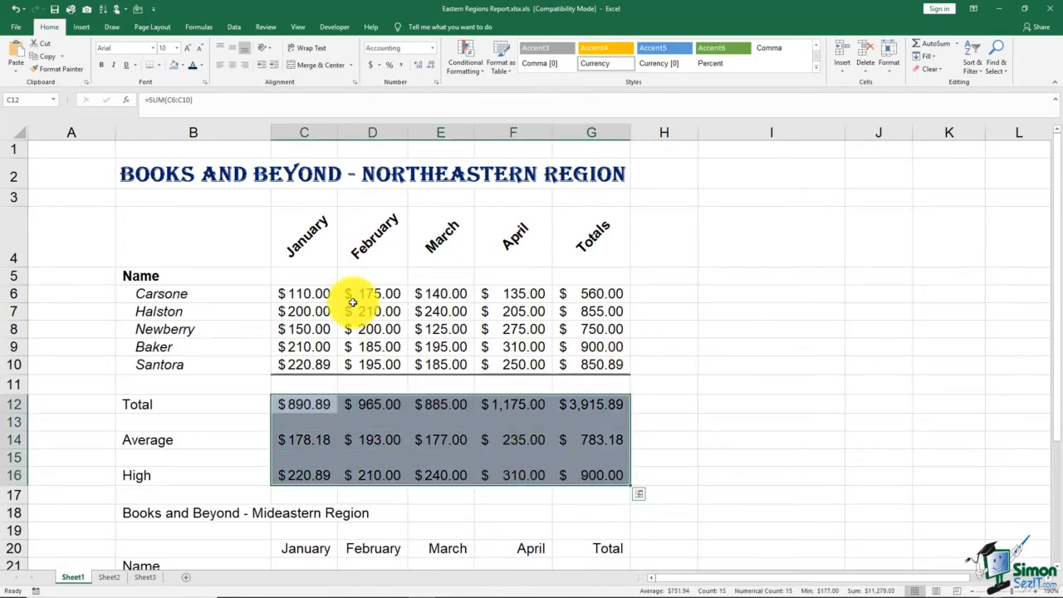
left_click(205, 83)
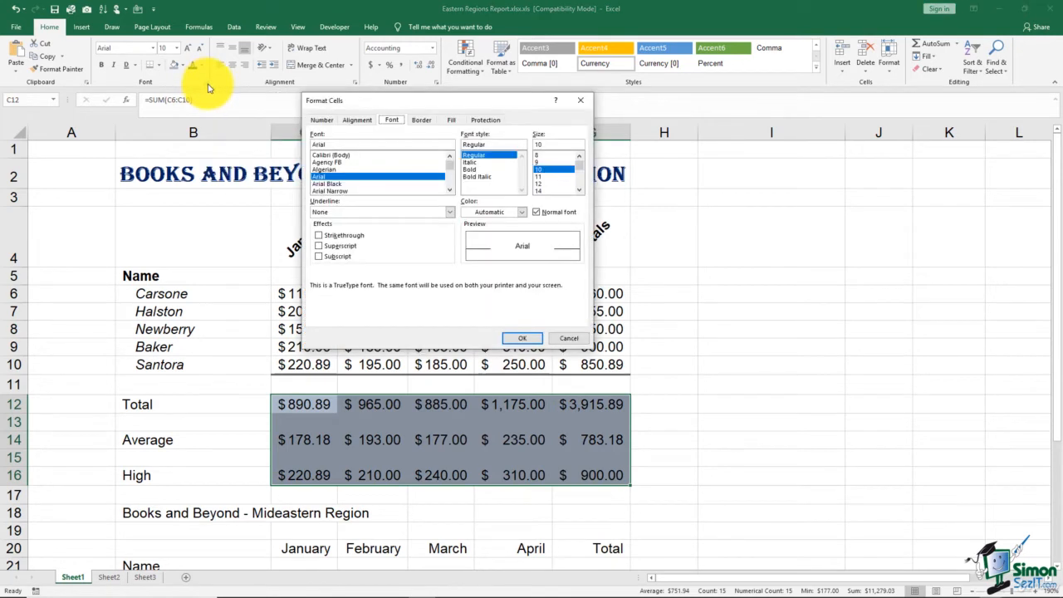
left_click(420, 121)
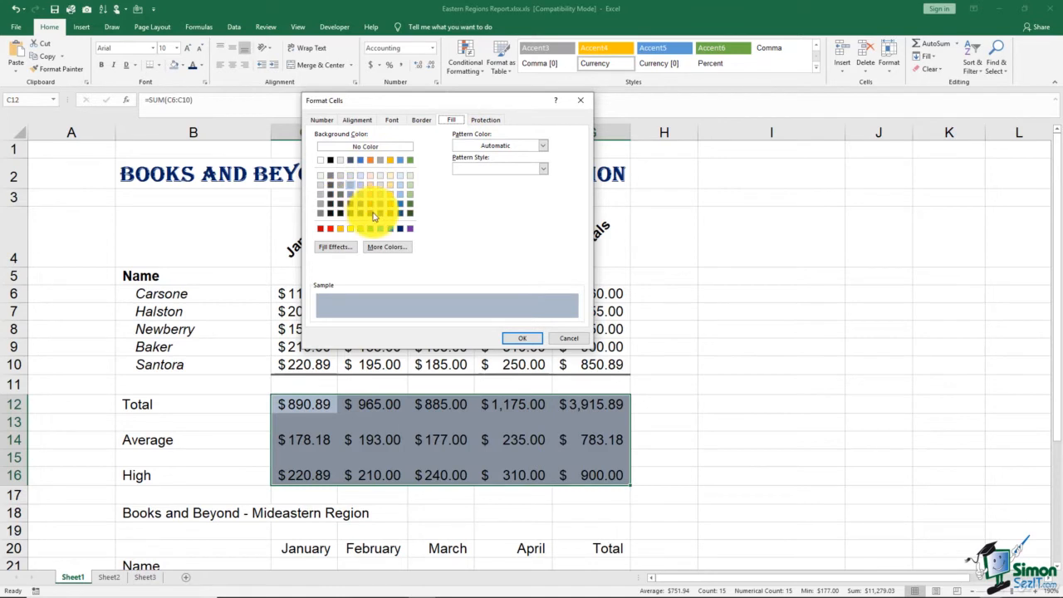
left_click(344, 248)
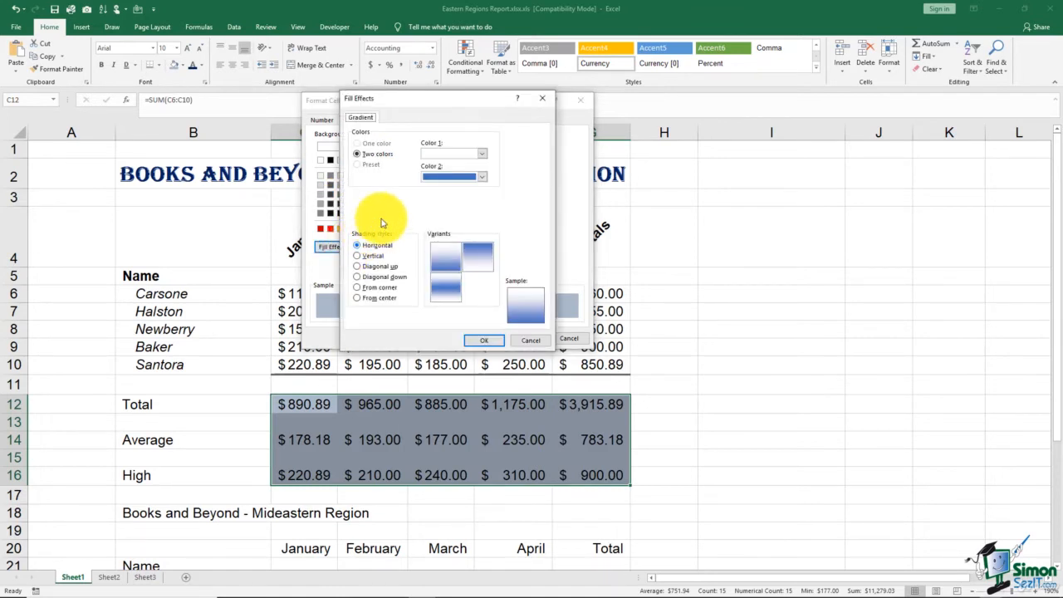
left_click(482, 155)
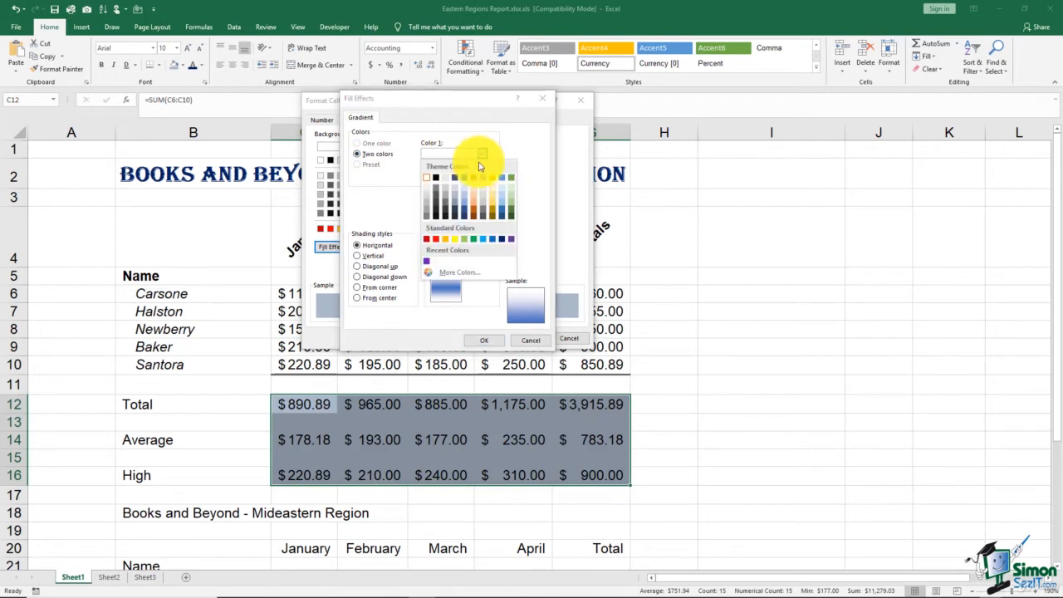
left_click(453, 236)
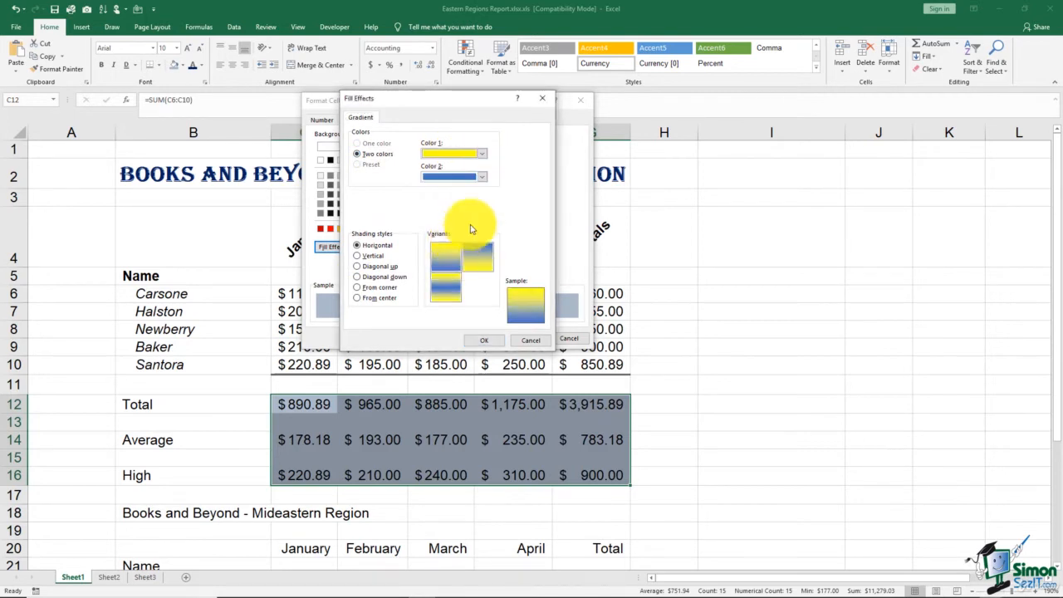
left_click(483, 178)
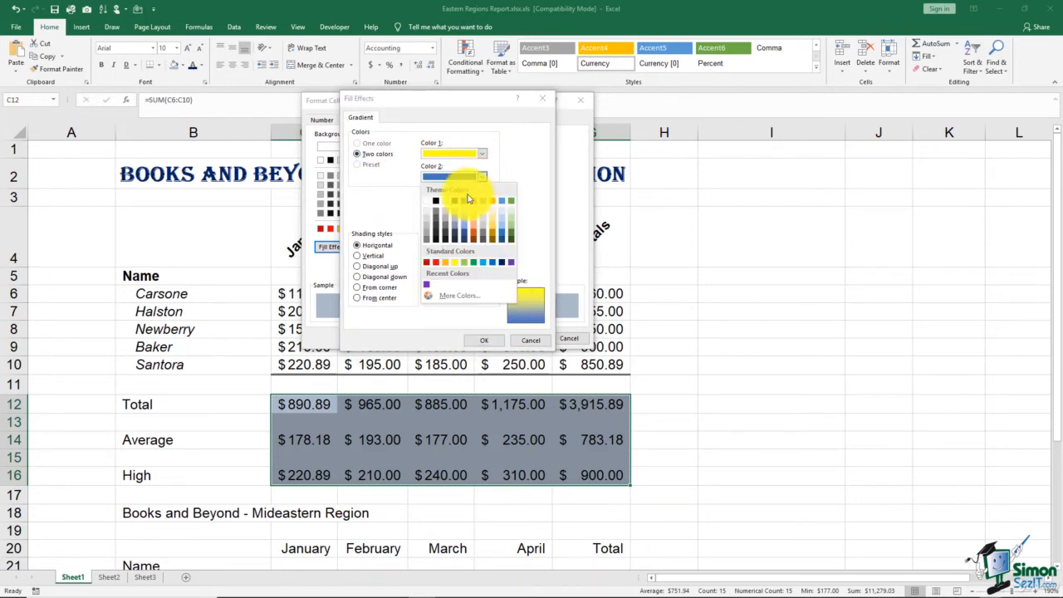
left_click(455, 232)
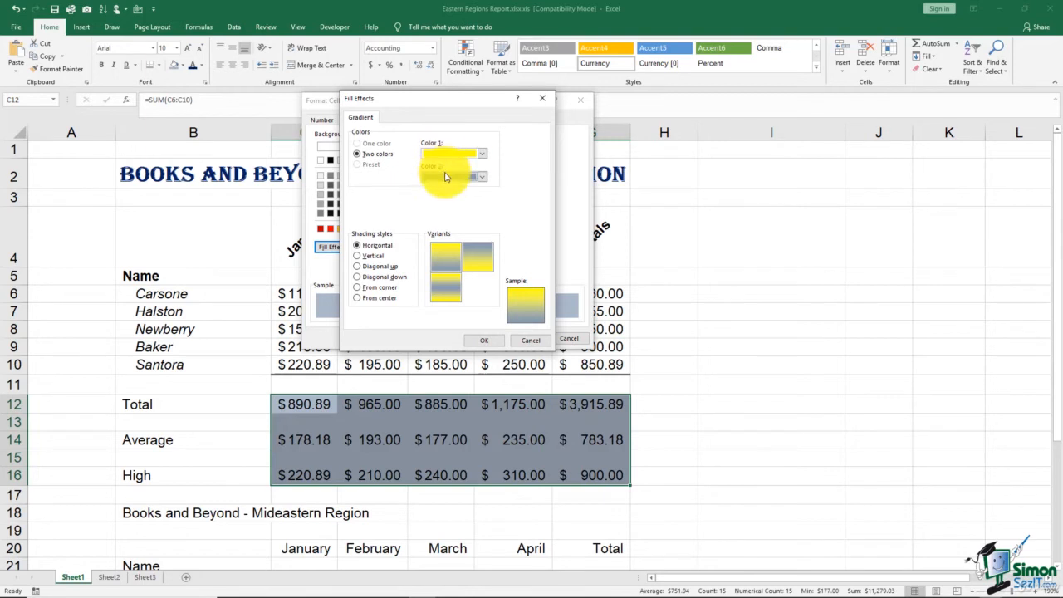
Set the gradient shading style to From center and apply the fill to the range
left_click(357, 257)
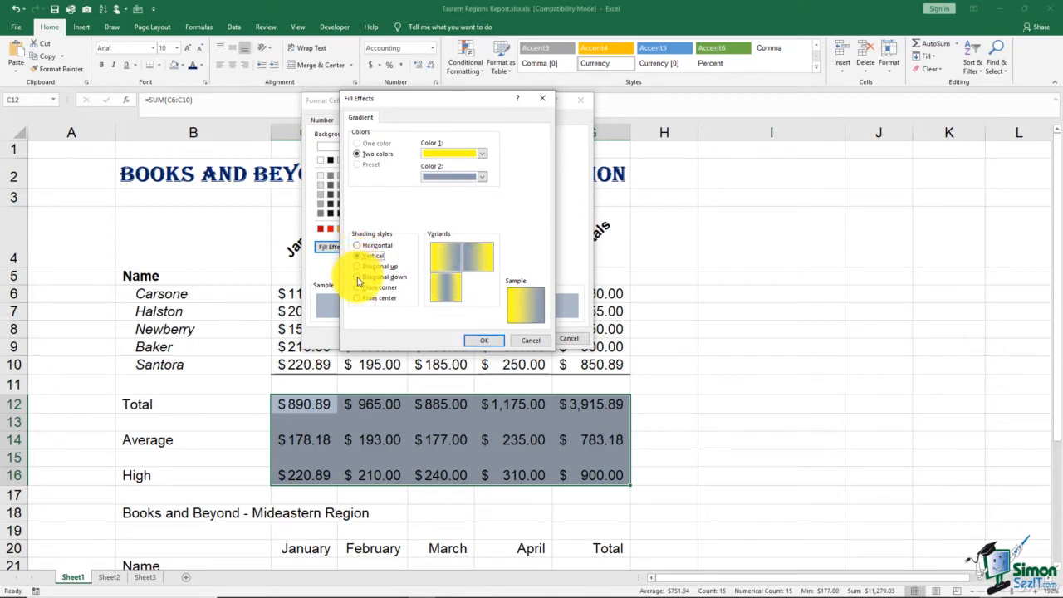
left_click(357, 287)
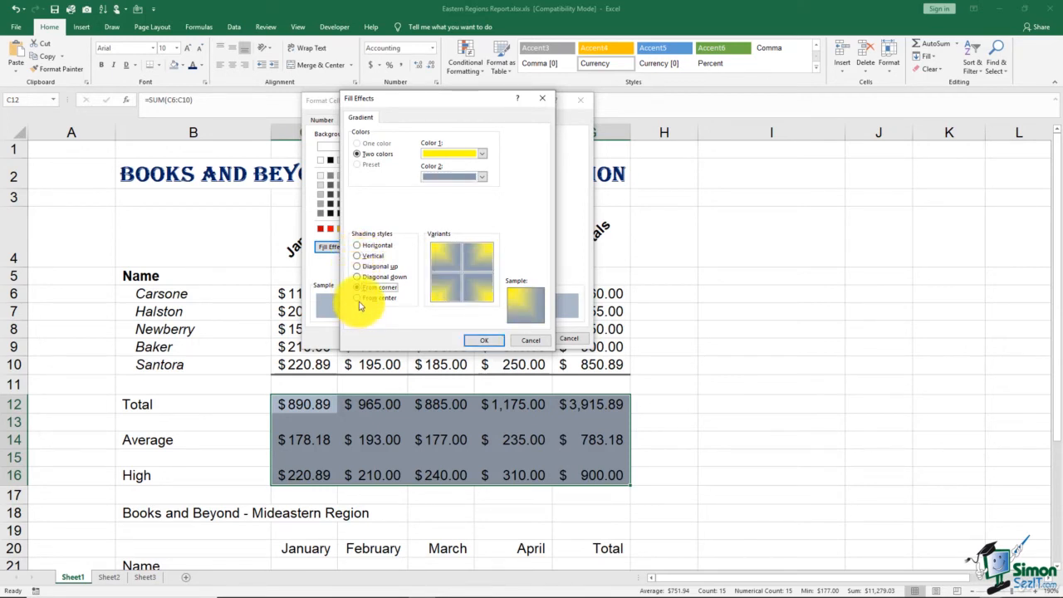
left_click(358, 298)
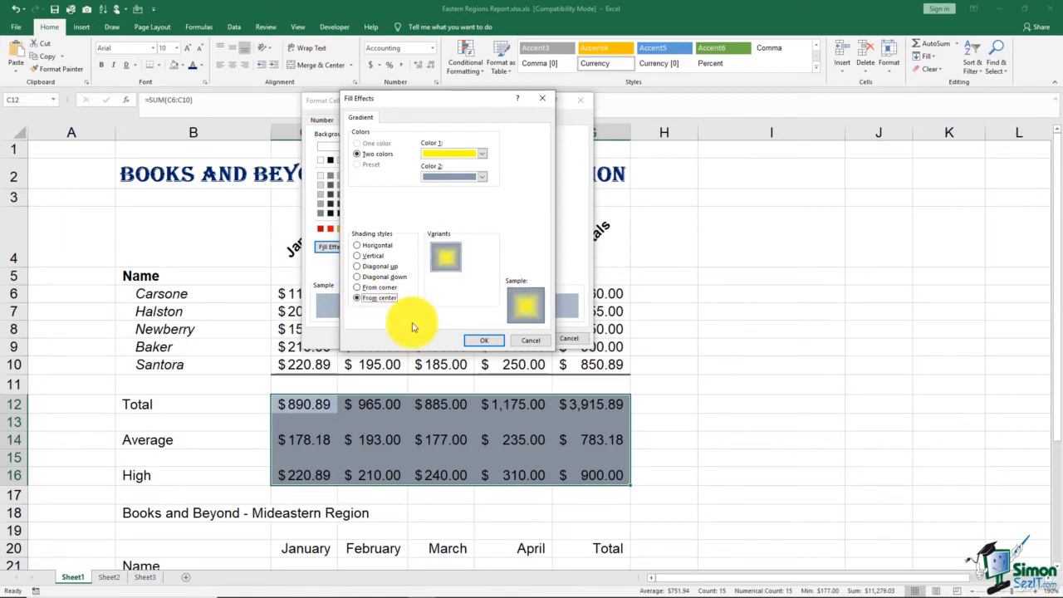
left_click(484, 342)
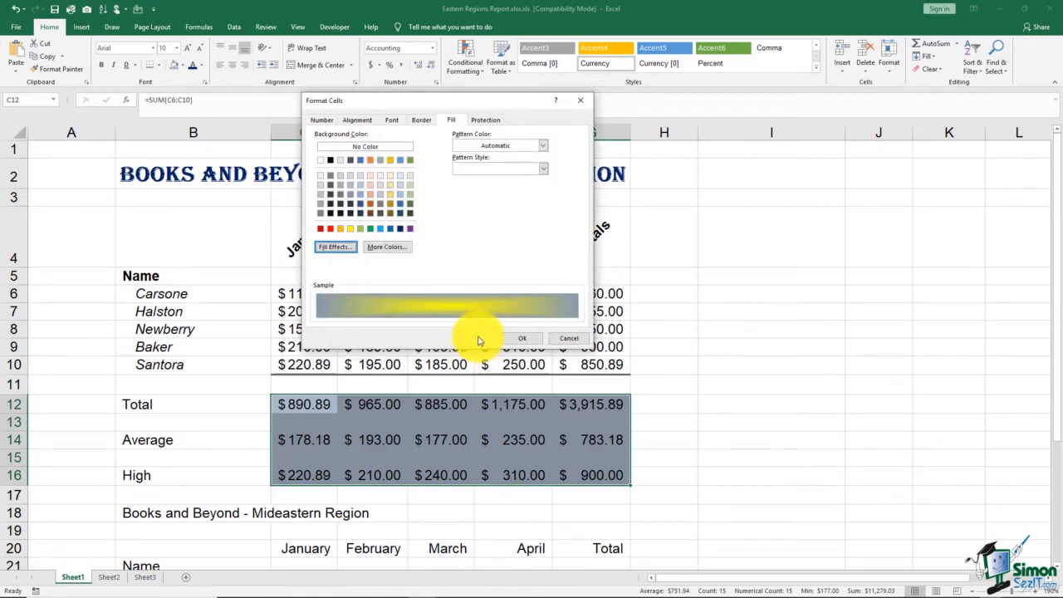
left_click(525, 340)
left_click(743, 384)
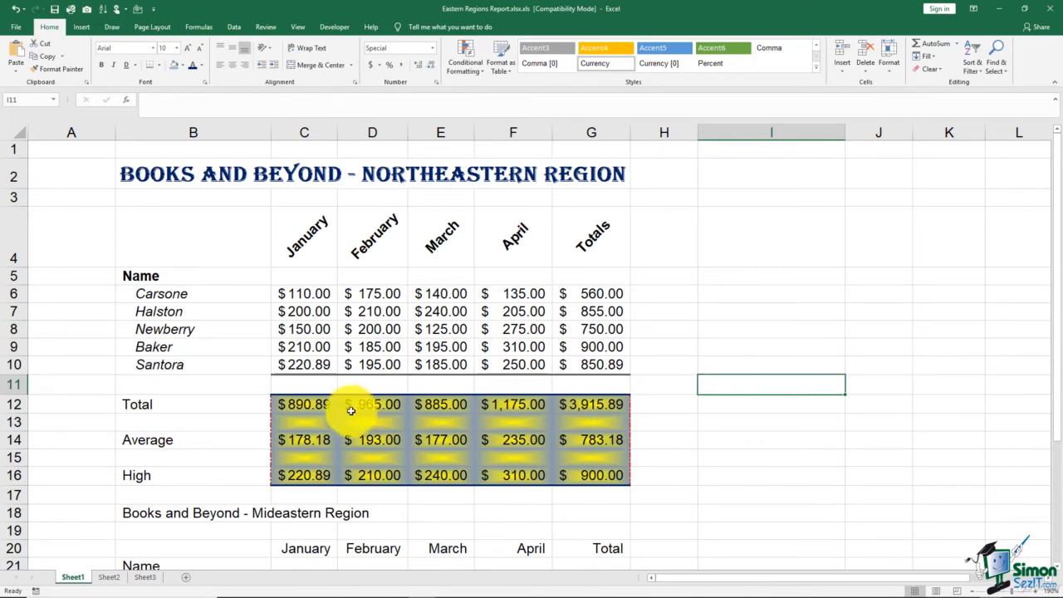
Reopen the fill settings for C12:G16 and choose a dotted pattern style
left_click_drag(308, 408, 590, 478)
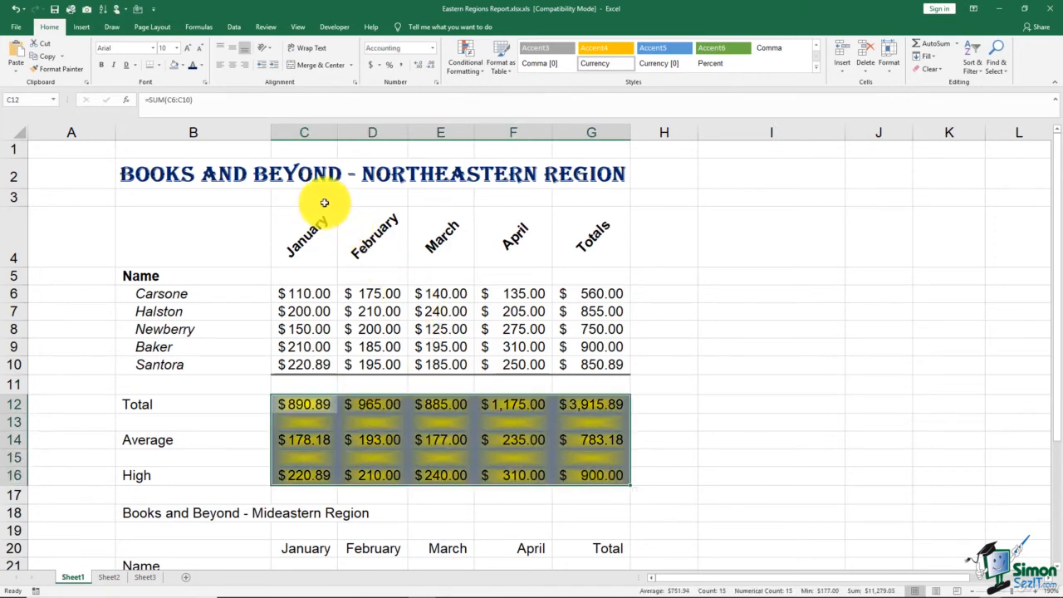
left_click(205, 83)
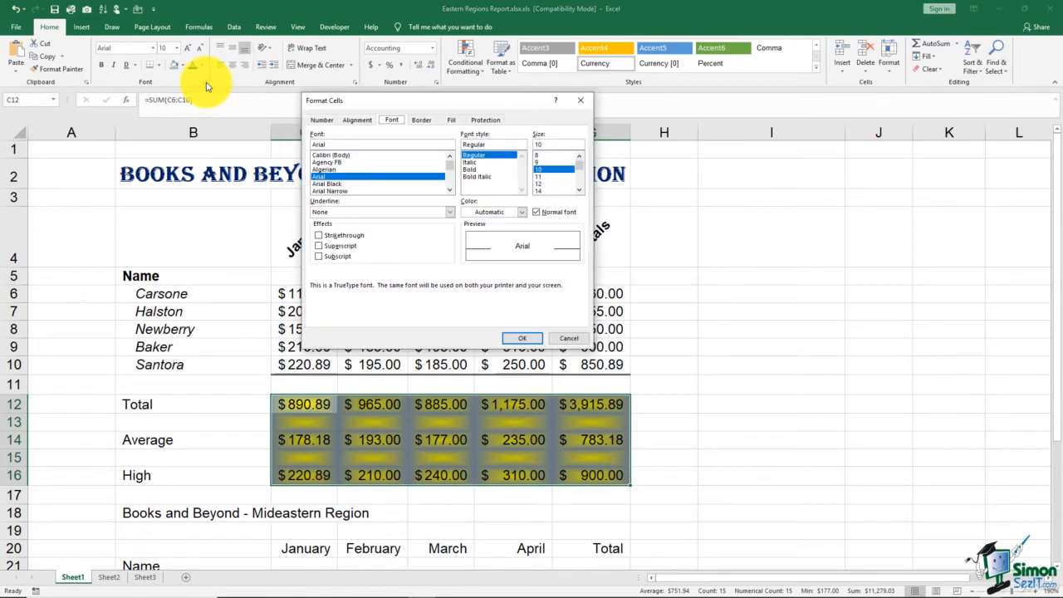
left_click(450, 120)
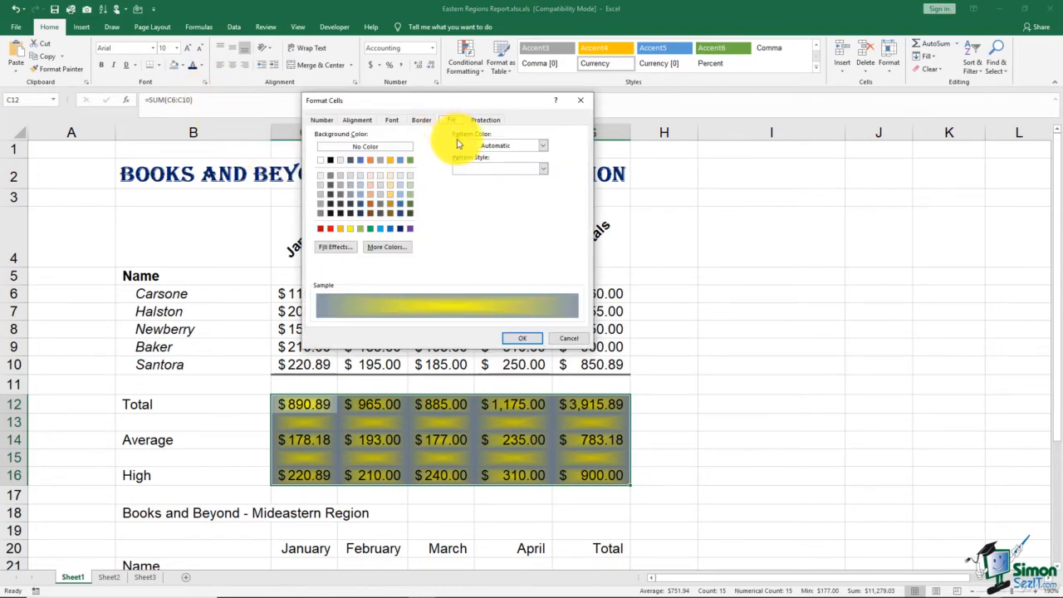
left_click(544, 147)
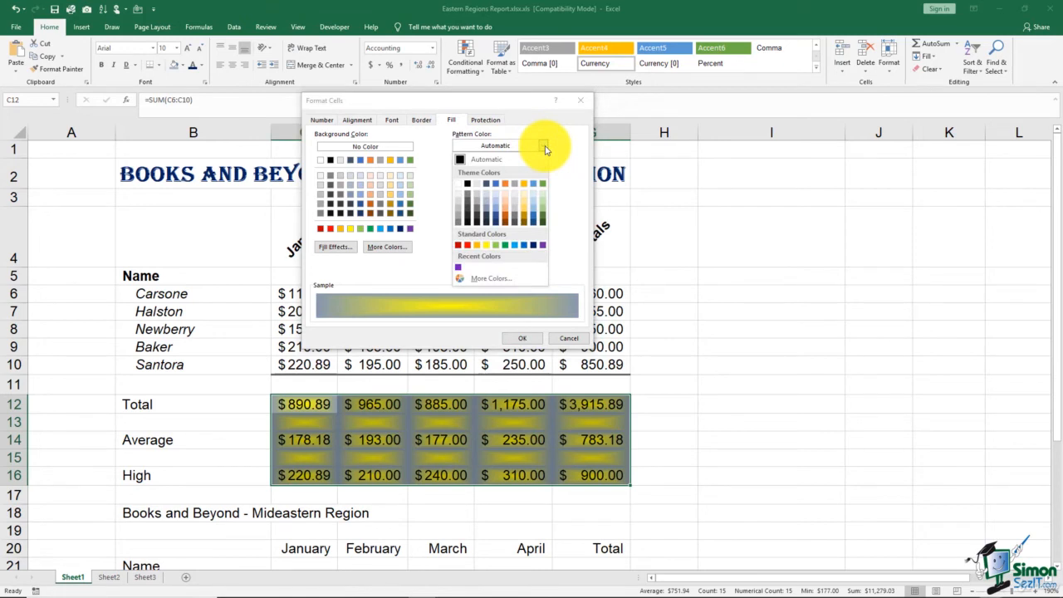
left_click(544, 147)
left_click(543, 170)
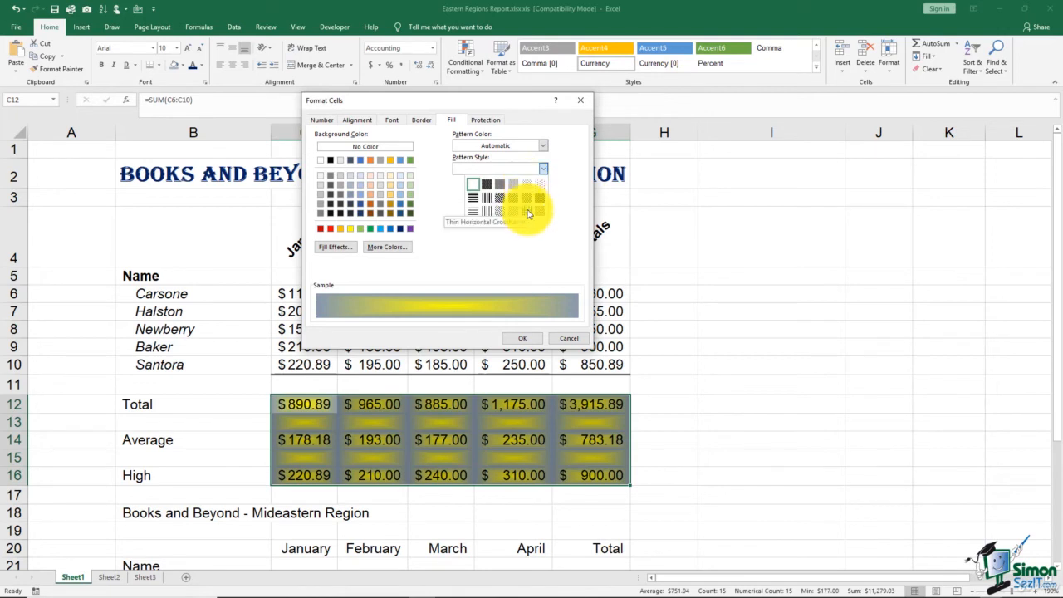
left_click(530, 183)
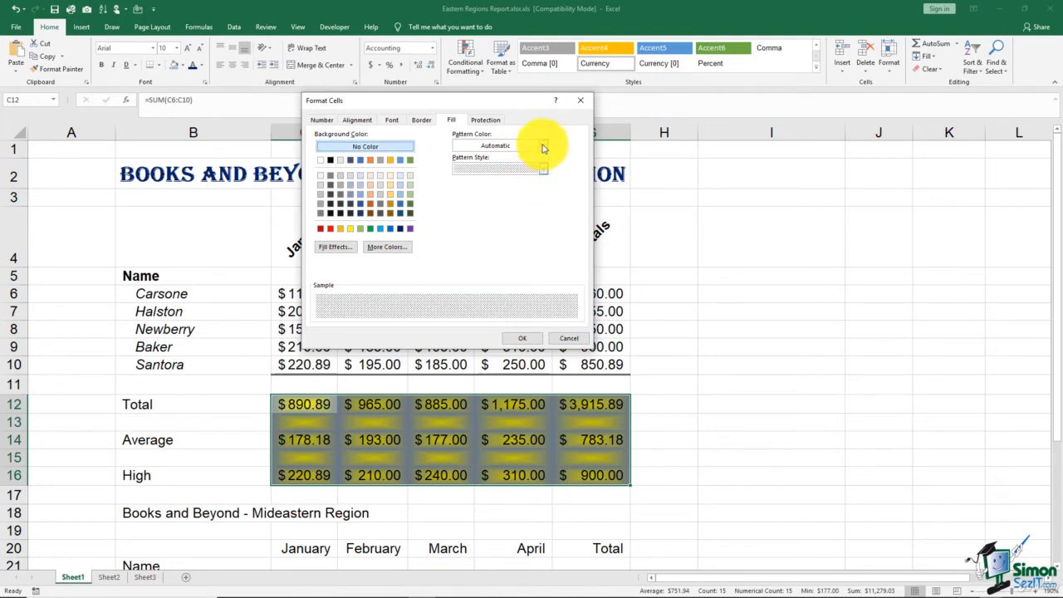
Set the pattern colour to dark orange and apply the pattern fill
left_click(543, 147)
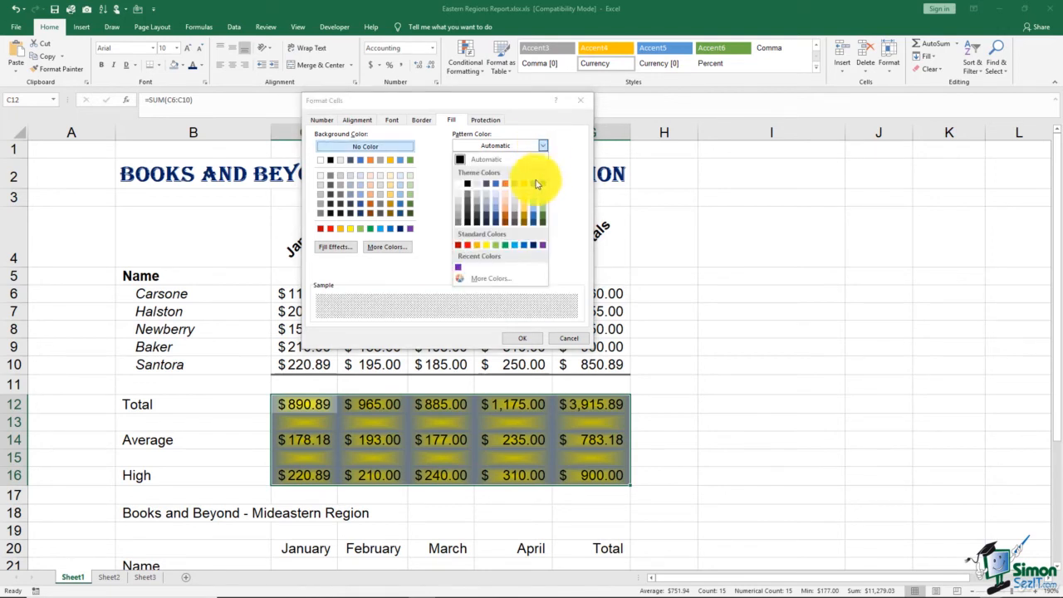
left_click(507, 219)
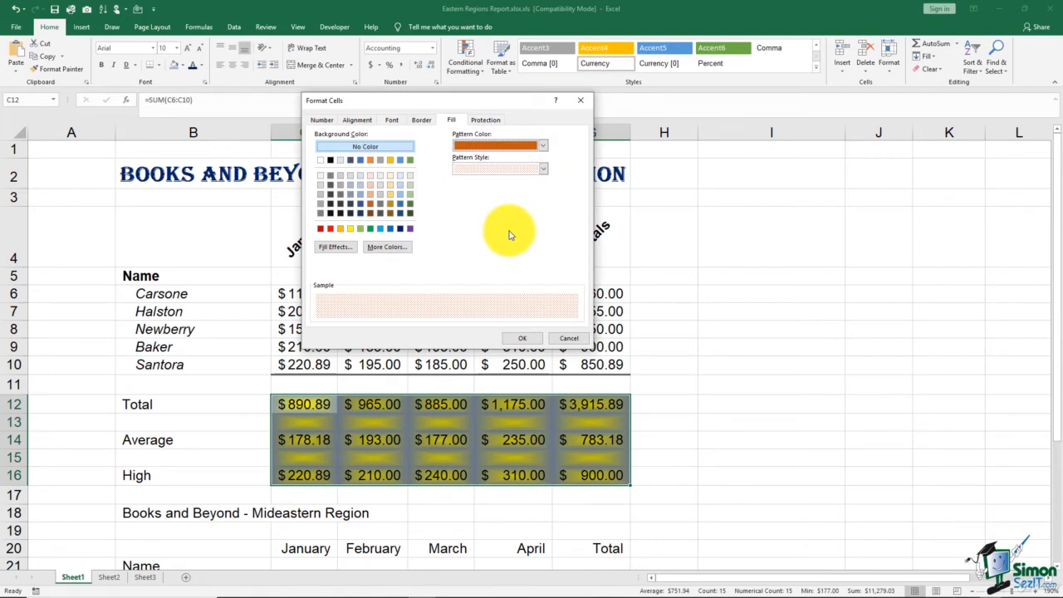
left_click(520, 337)
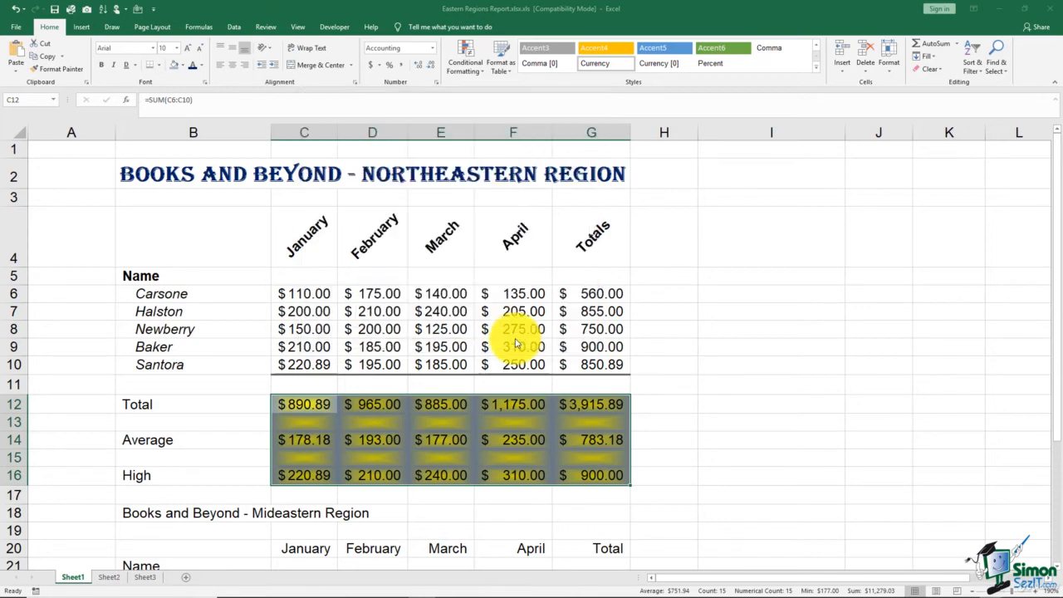
left_click(781, 329)
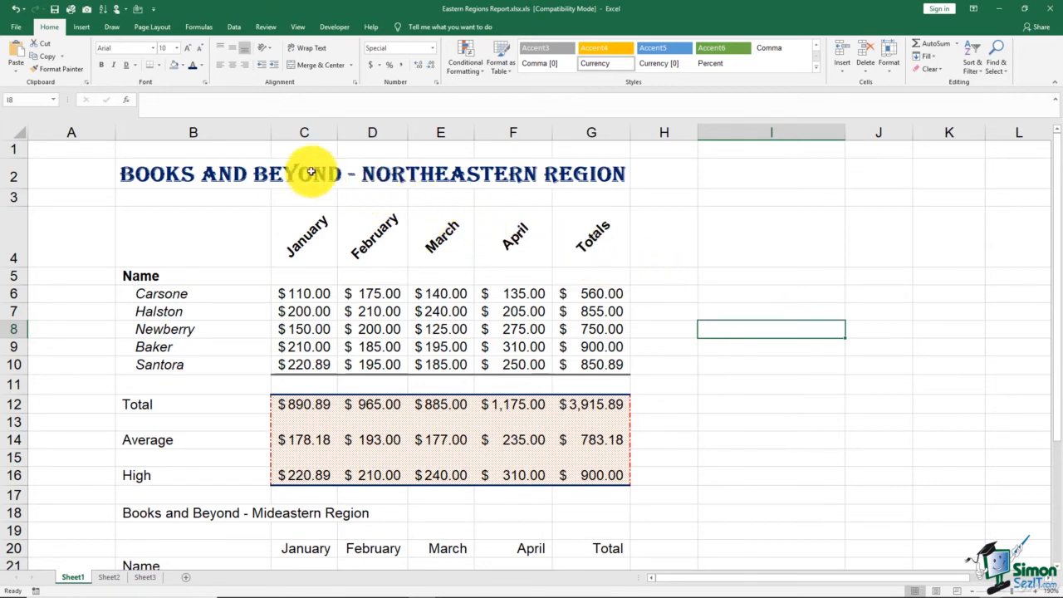
Use Draw Border to draw freehand border lines around cells in columns I to K, rows 5 to 9
left_click(161, 66)
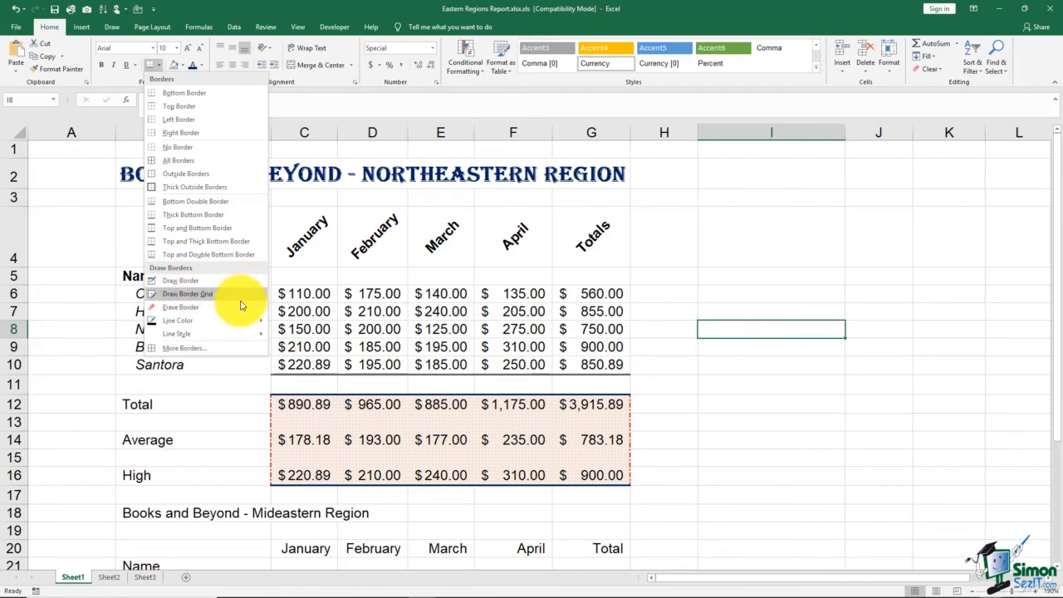
mouse_move(242, 319)
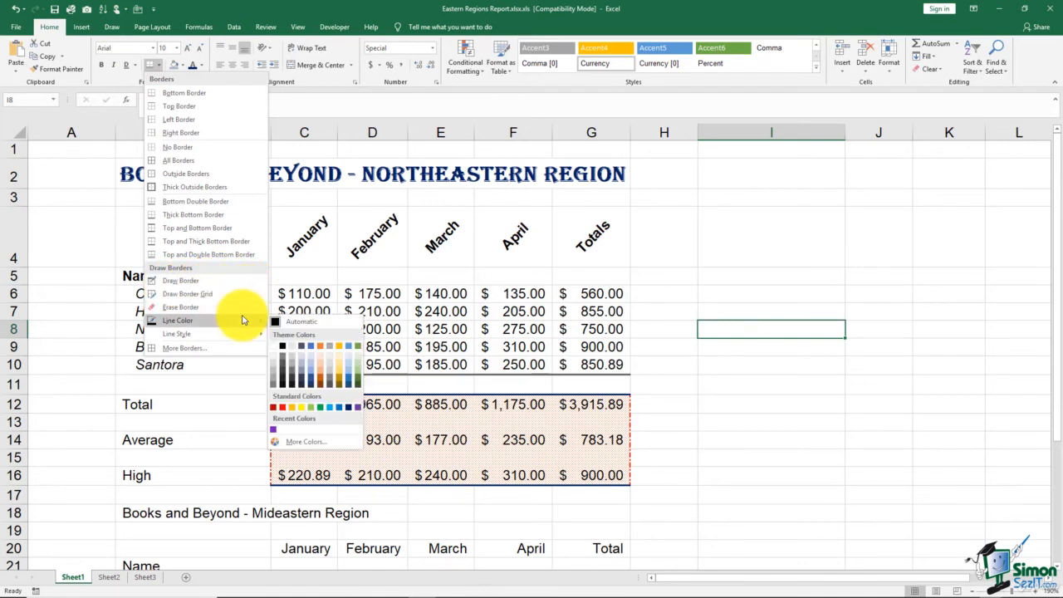
left_click(237, 282)
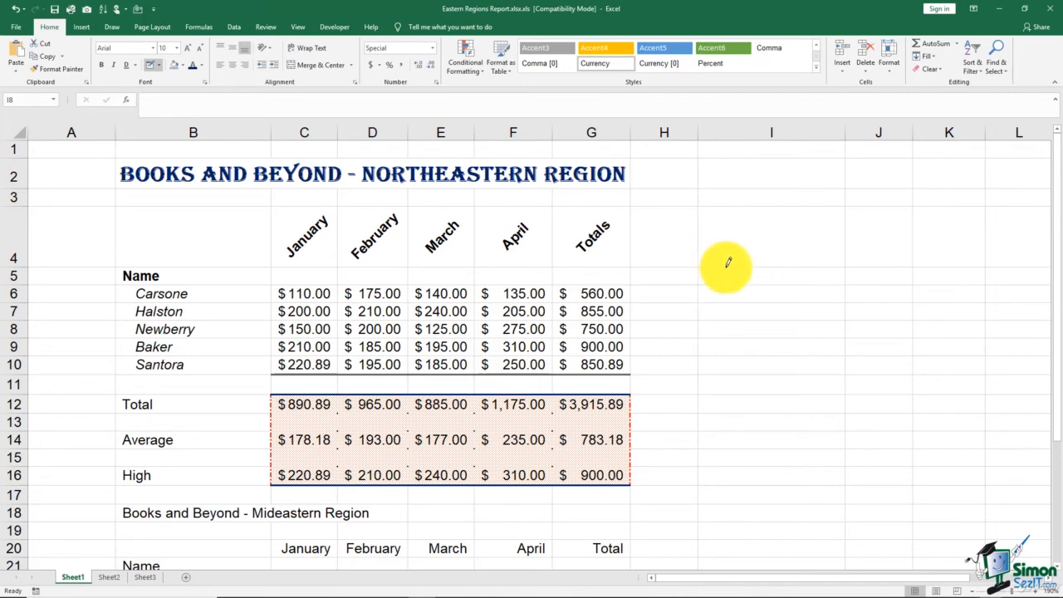
left_click(769, 266)
left_click_drag(770, 264, 932, 260)
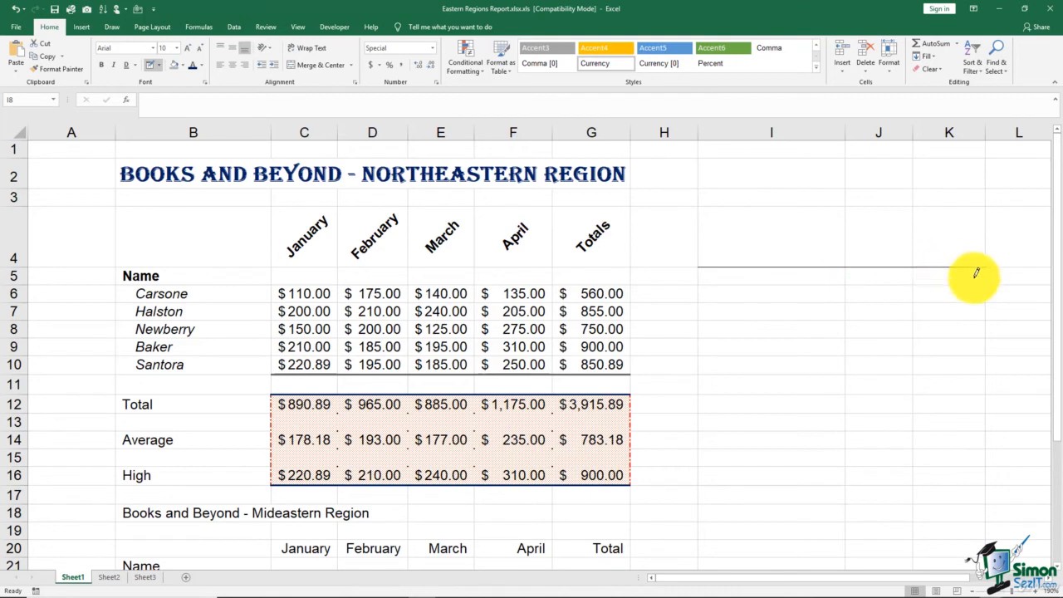
mouse_move(982, 263)
left_mouse_down()
mouse_move(988, 349)
mouse_move(917, 351)
mouse_move(892, 334)
mouse_move(851, 332)
mouse_move(848, 313)
mouse_move(748, 315)
left_mouse_up()
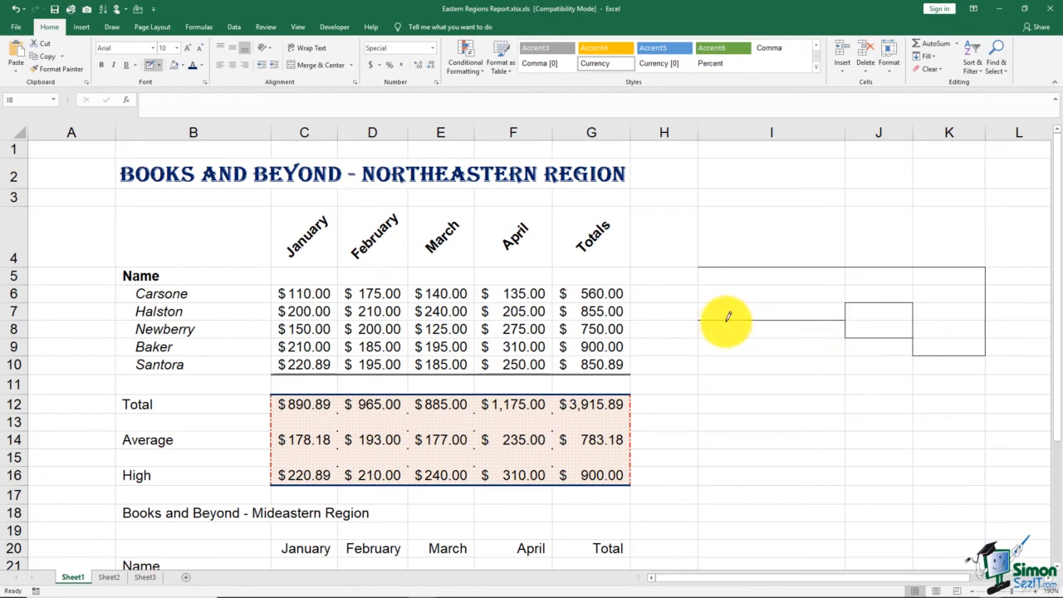
left_click_drag(699, 263, 698, 320)
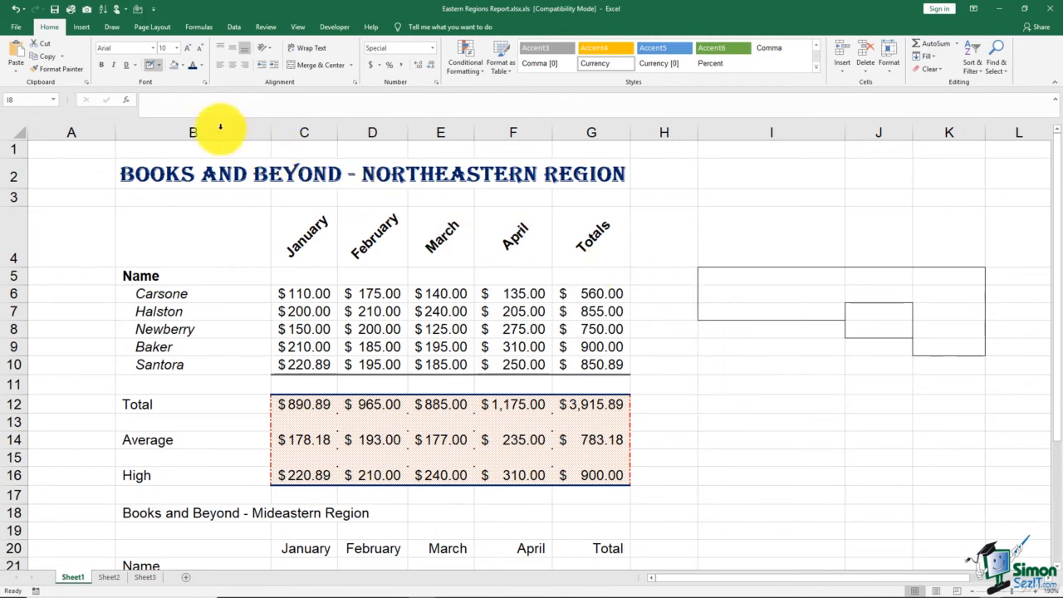
Set the border line colour to green and draw a green border line across row 9 from column I
left_click(158, 65)
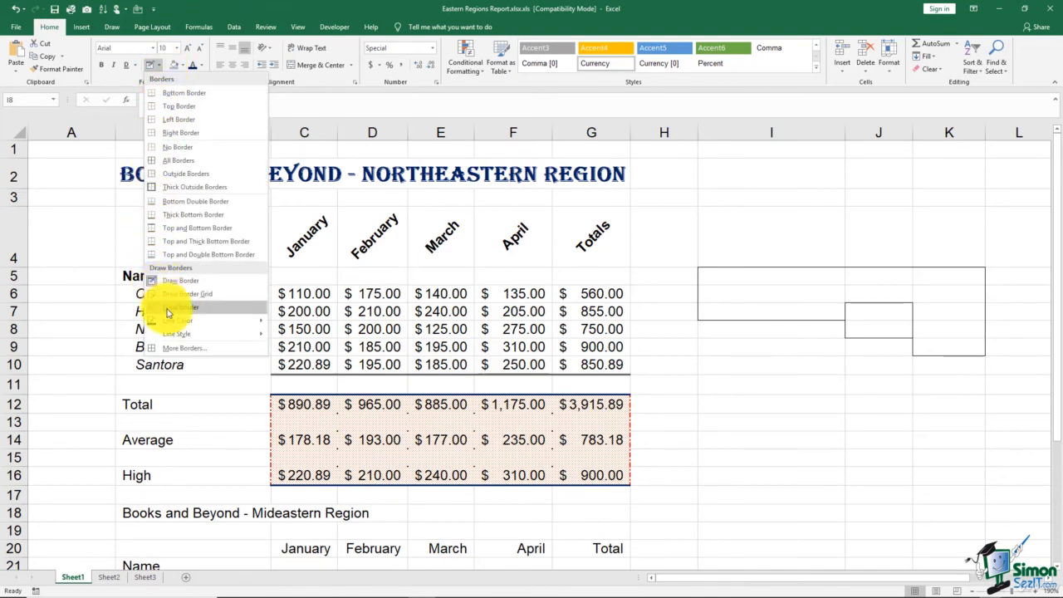
mouse_move(172, 321)
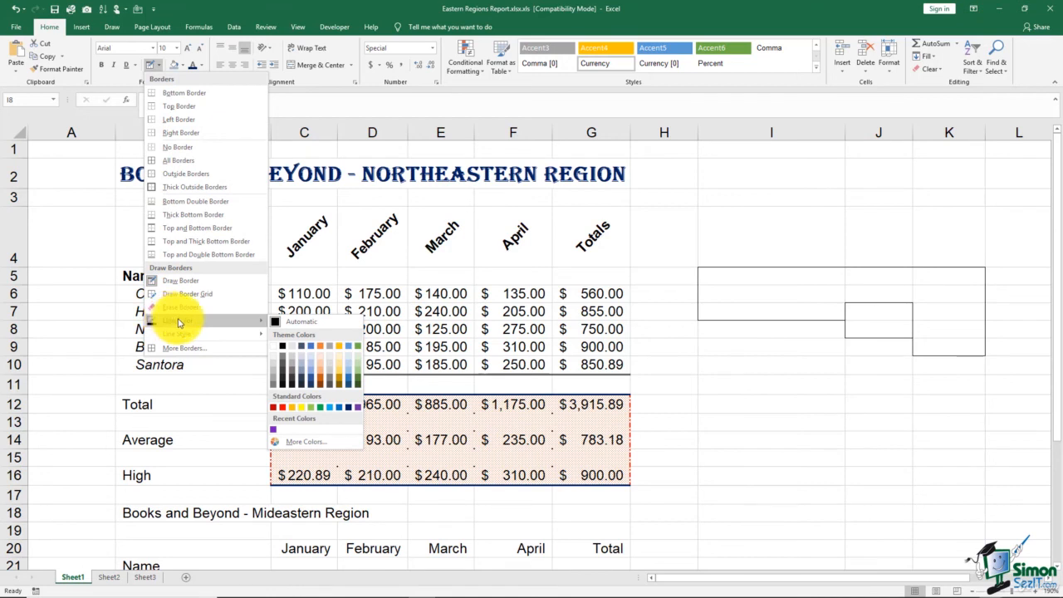
left_click(321, 409)
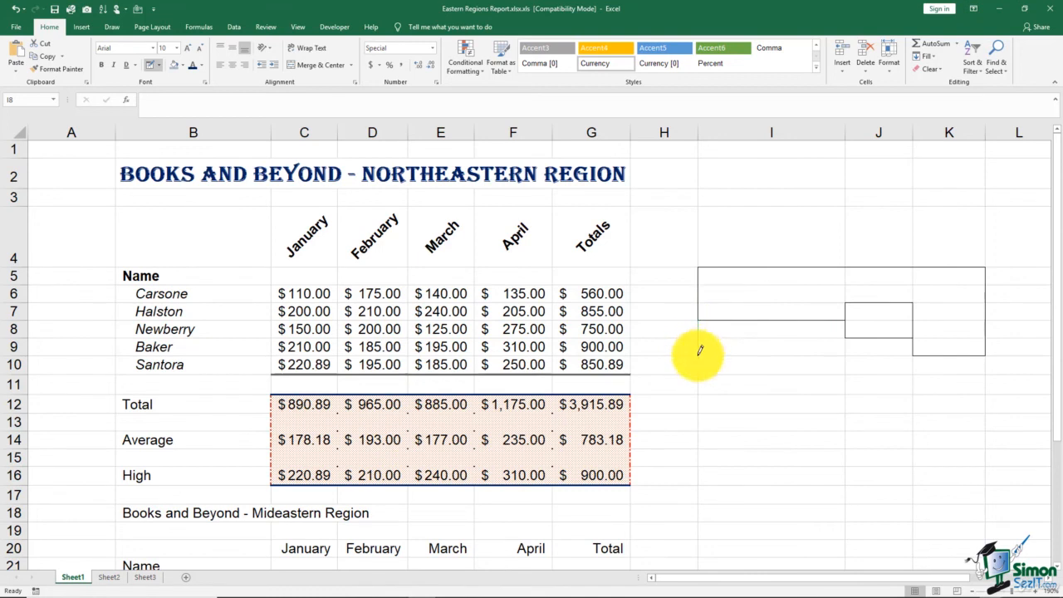
mouse_move(700, 350)
left_mouse_down()
mouse_move(823, 352)
mouse_move(846, 349)
mouse_move(847, 338)
left_mouse_up()
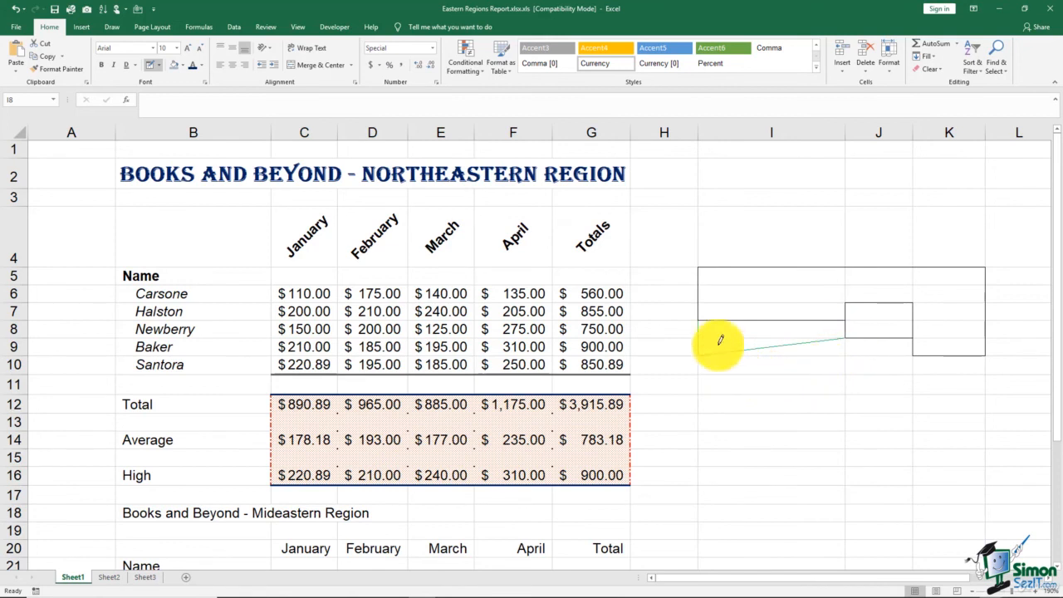
Use Erase Border to remove the green border line across row 9
left_click(160, 65)
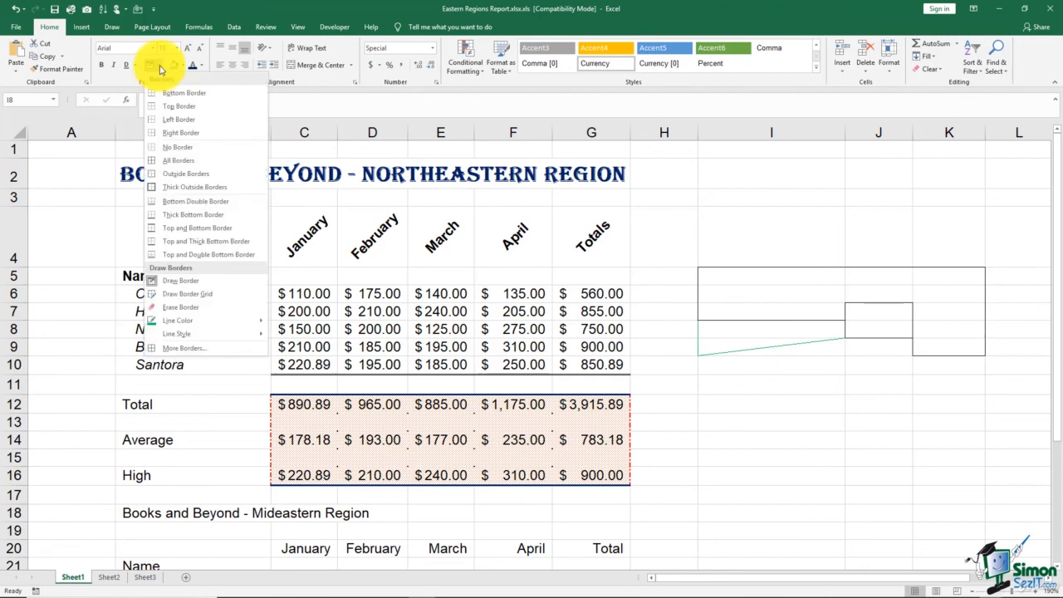
left_click(188, 309)
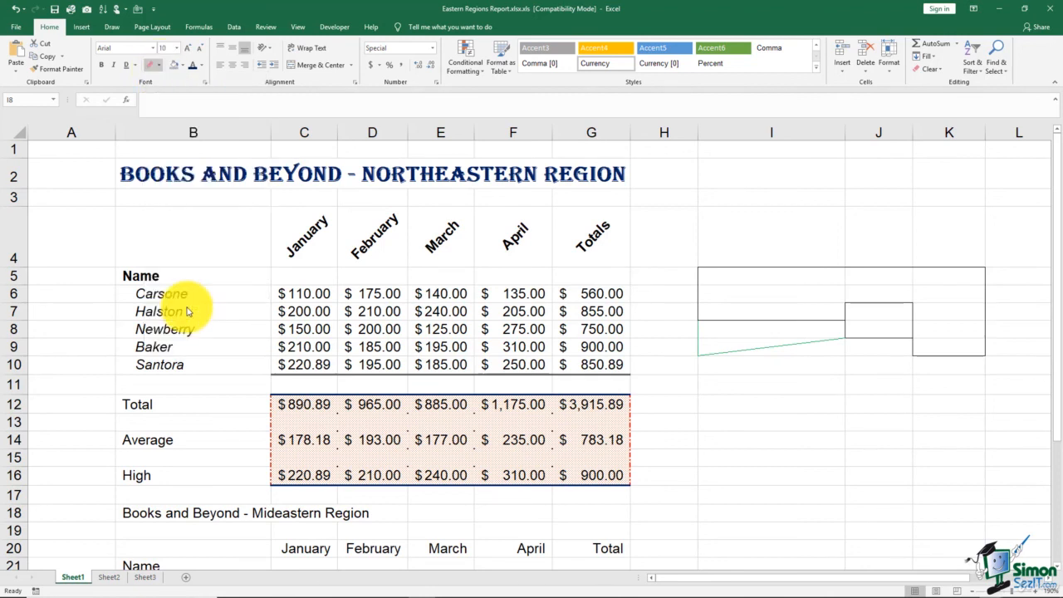
left_click_drag(716, 351, 821, 337)
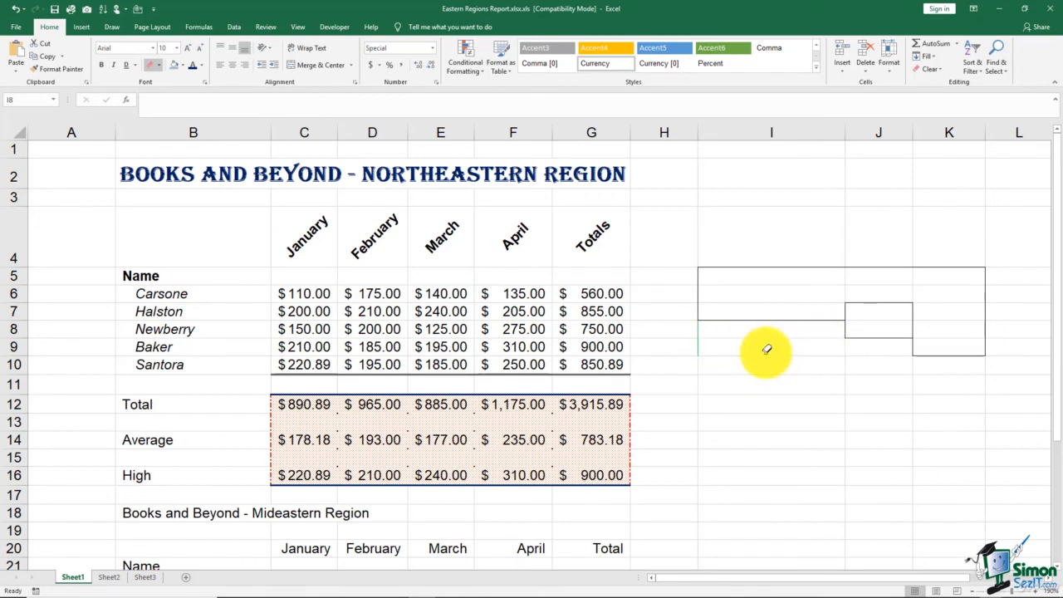
Switch back to the Draw Border tool
left_click(162, 70)
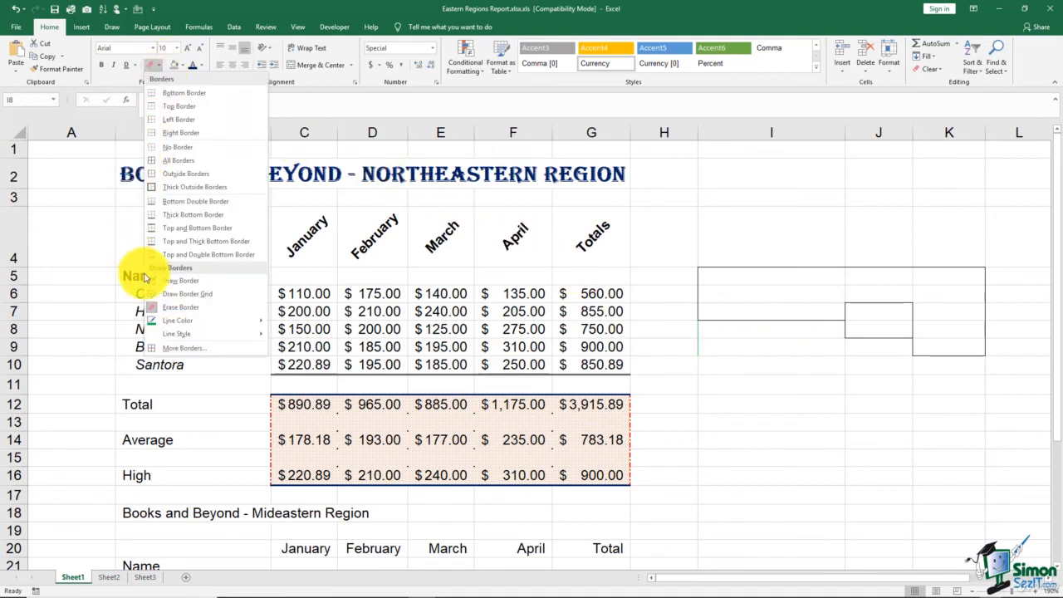
left_click(172, 308)
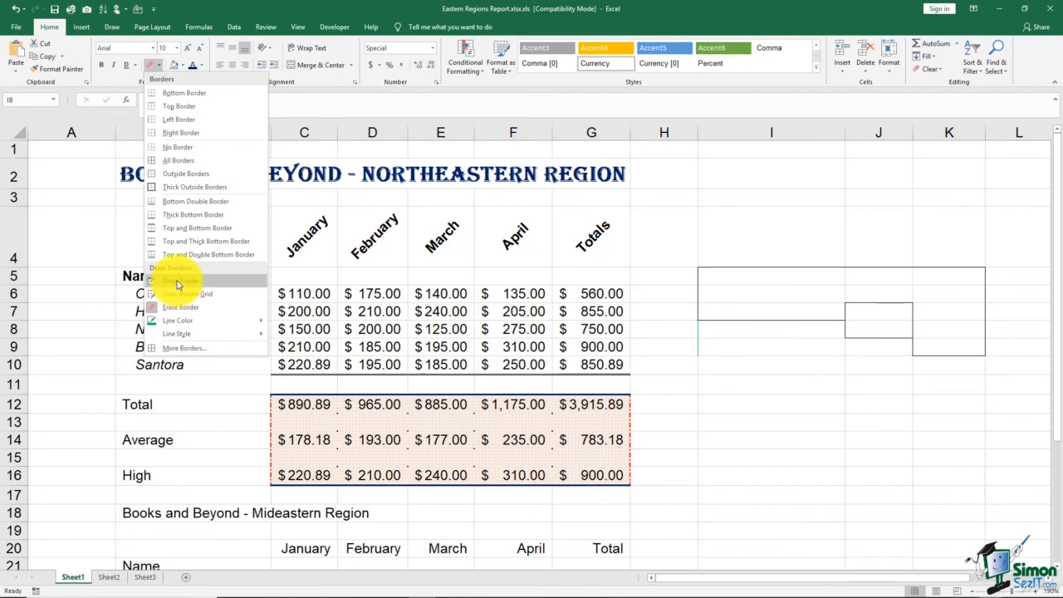
left_click(177, 284)
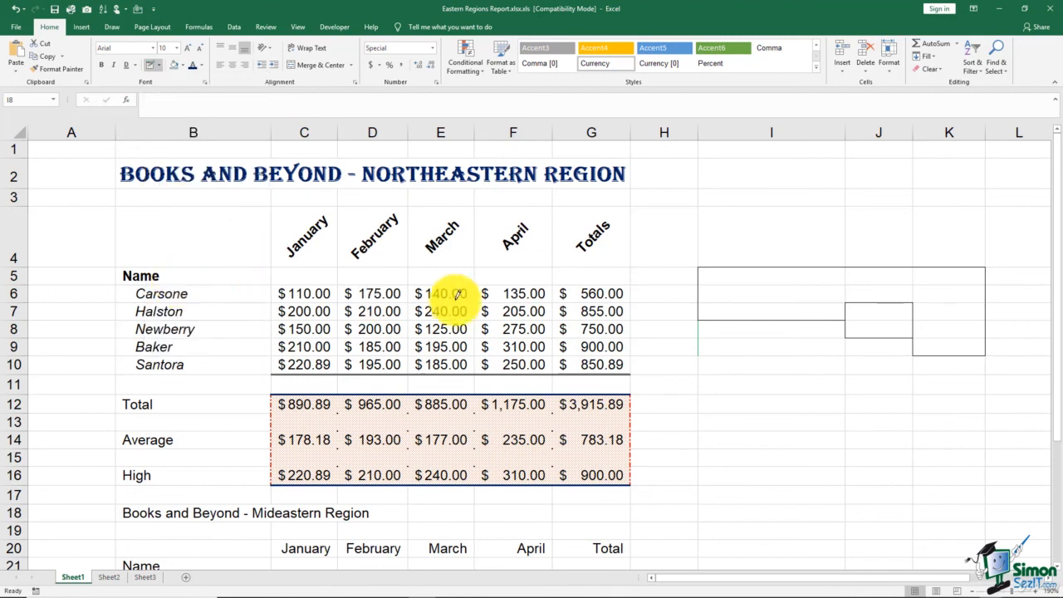